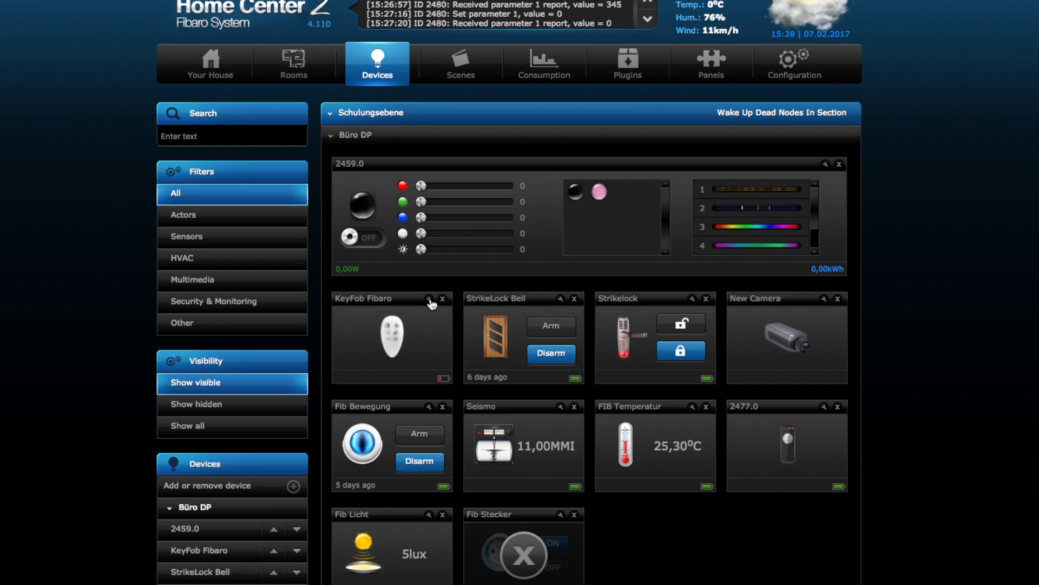
{"action": "left_click", "coordinate": [430, 300]}
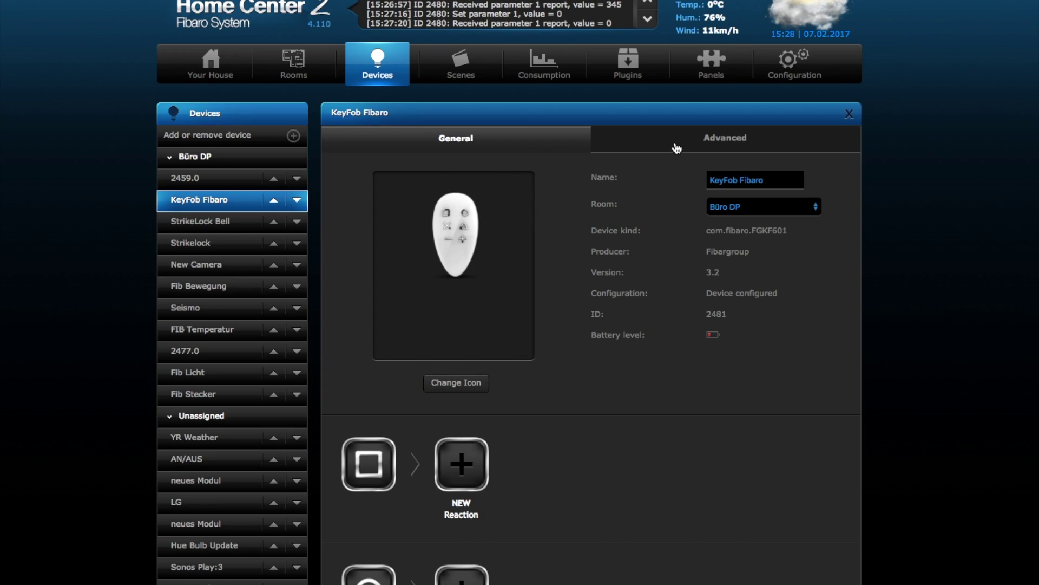
{"action": "scroll", "coordinate": [534, 307], "scroll_direction": "down", "scroll_amount": 2}
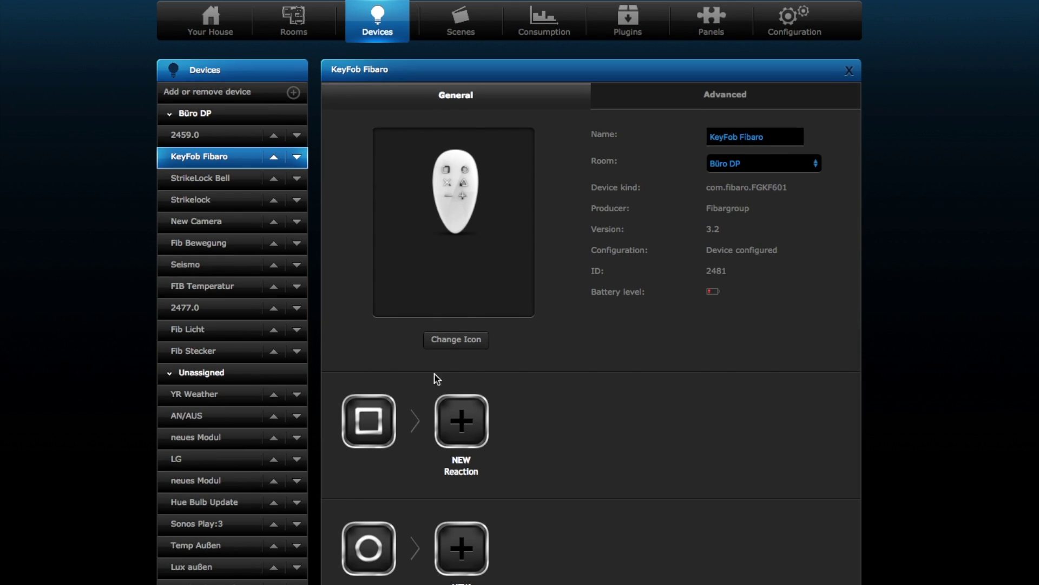
{"action": "scroll", "coordinate": [521, 410], "scroll_direction": "down", "scroll_amount": 4}
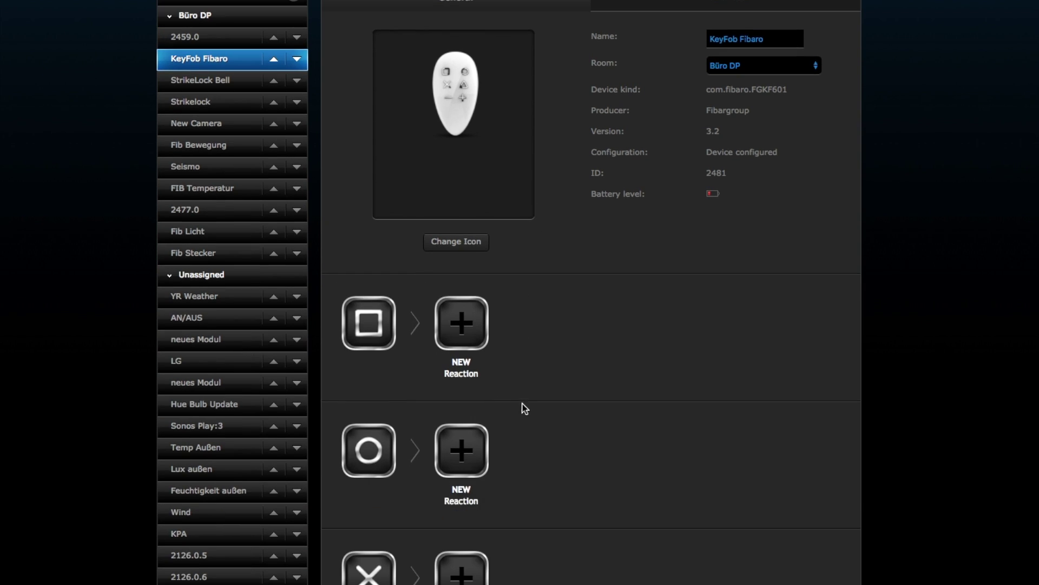
{"action": "scroll", "coordinate": [556, 366], "scroll_direction": "down", "scroll_amount": 1}
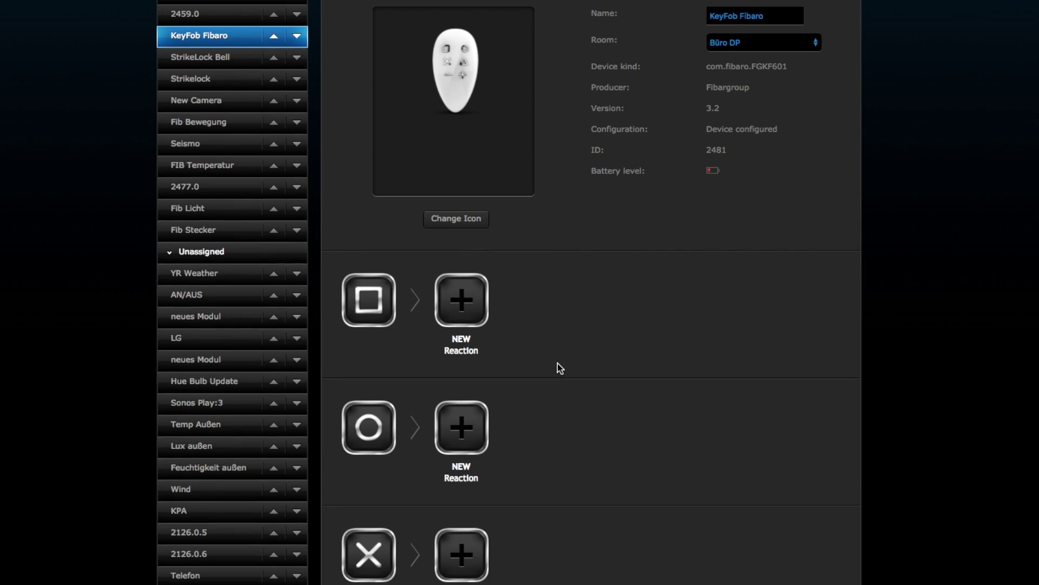
{"action": "scroll", "coordinate": [569, 367], "scroll_direction": "down", "scroll_amount": 5}
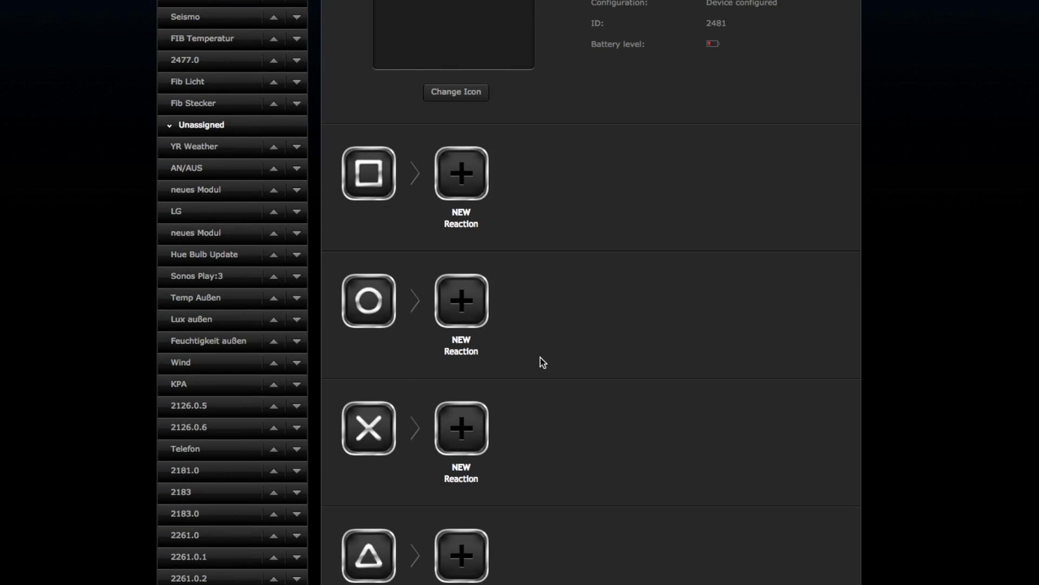
{"action": "scroll", "coordinate": [540, 360], "scroll_direction": "down", "scroll_amount": 2}
{"action": "scroll", "coordinate": [409, 422], "scroll_direction": "down", "scroll_amount": 7}
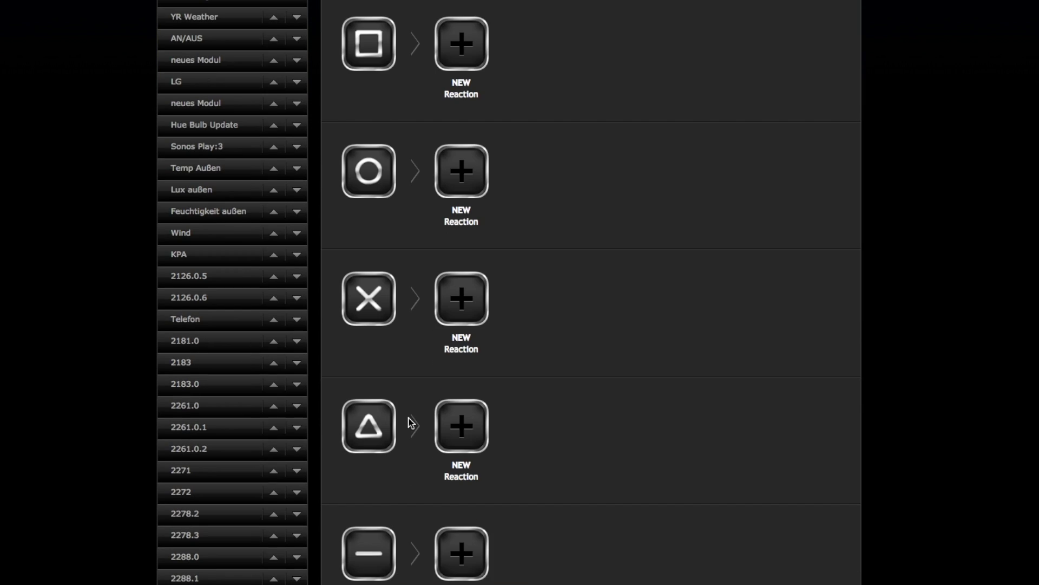
{"action": "scroll", "coordinate": [432, 490], "scroll_direction": "down", "scroll_amount": 2}
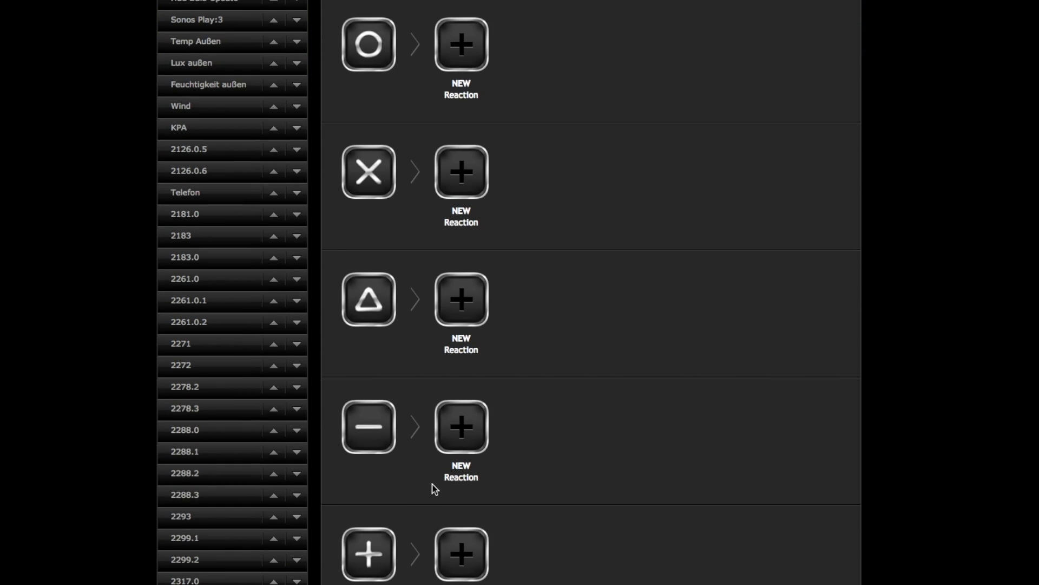
{"action": "scroll", "coordinate": [433, 490], "scroll_direction": "up", "scroll_amount": 5}
{"action": "scroll", "coordinate": [497, 325], "scroll_direction": "up", "scroll_amount": 3}
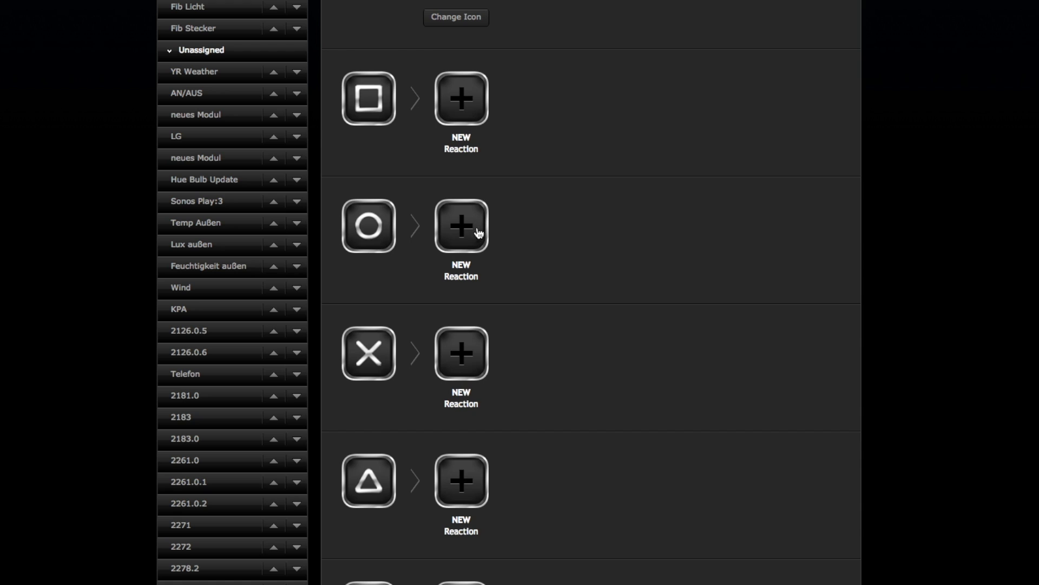
{"action": "left_click", "coordinate": [475, 120]}
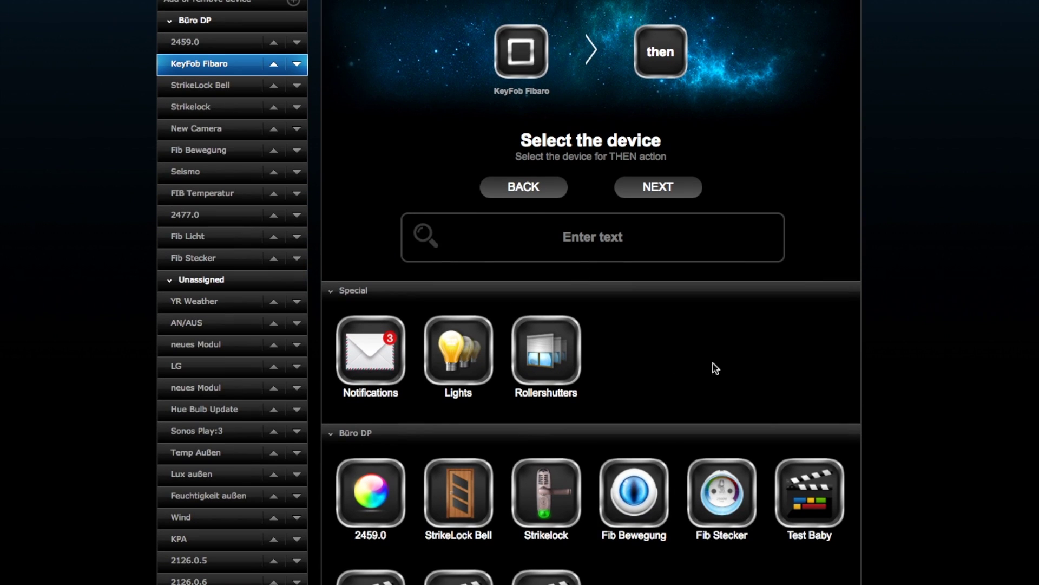
Make the square key's reaction turn on device 2459.0 in Büro DP
{"action": "scroll", "coordinate": [706, 325], "scroll_direction": "down", "scroll_amount": 3}
{"action": "scroll", "coordinate": [707, 322], "scroll_direction": "up", "scroll_amount": 2}
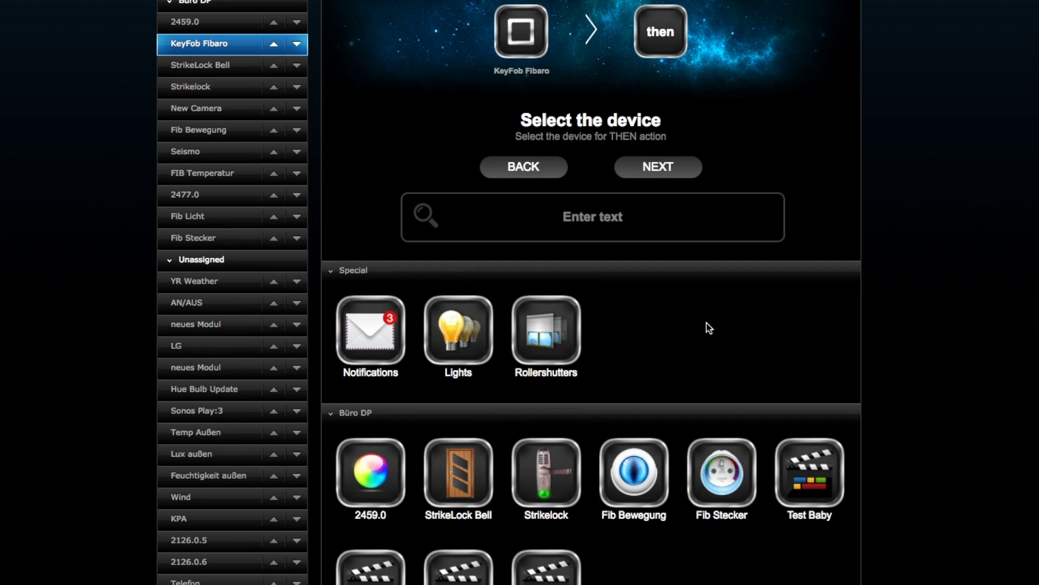
{"action": "scroll", "coordinate": [709, 329], "scroll_direction": "down", "scroll_amount": 8}
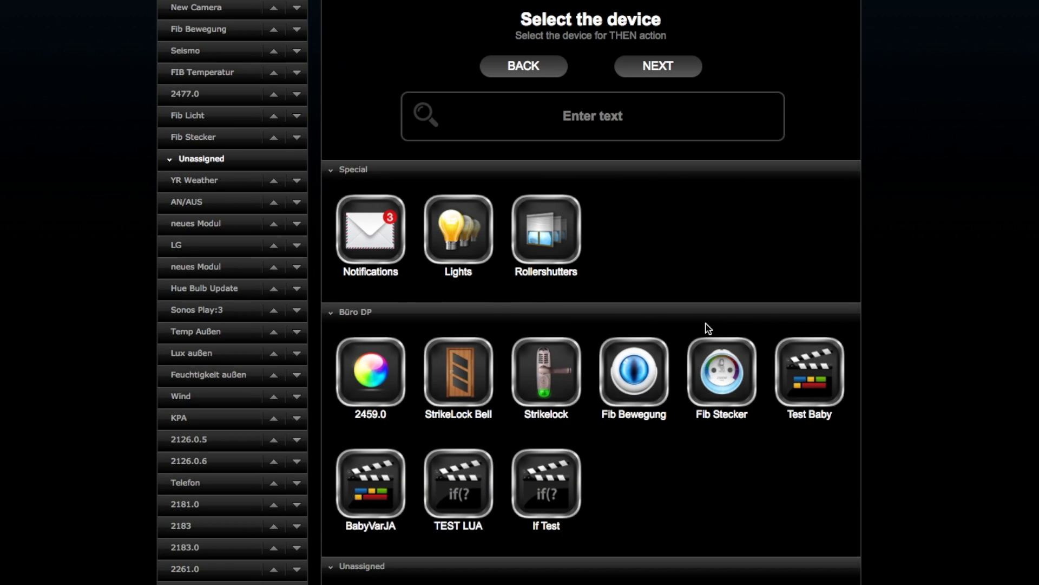
{"action": "scroll", "coordinate": [744, 385], "scroll_direction": "down", "scroll_amount": 4}
{"action": "scroll", "coordinate": [744, 385], "scroll_direction": "down", "scroll_amount": 10}
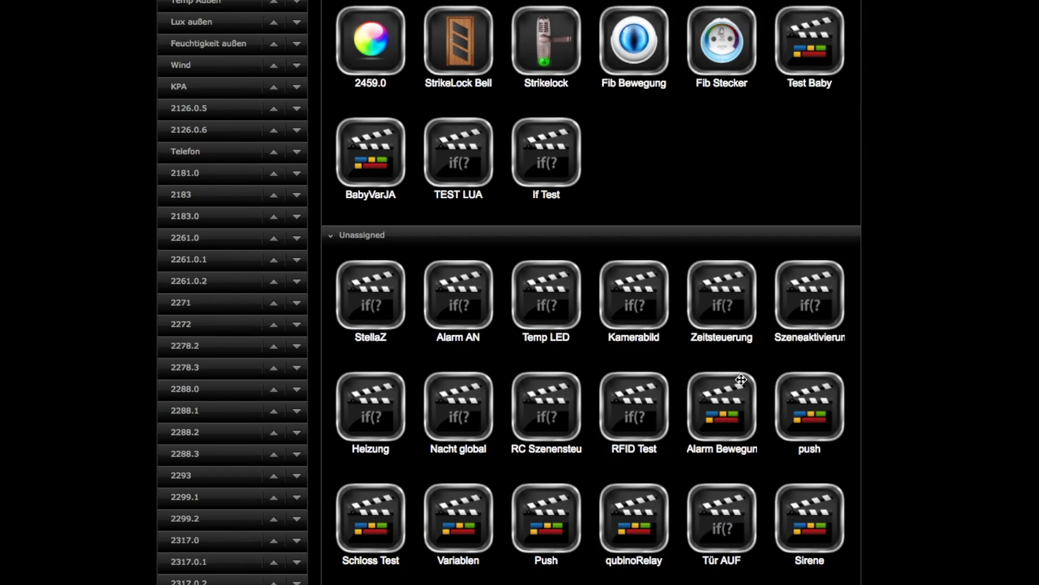
{"action": "scroll", "coordinate": [795, 316], "scroll_direction": "up", "scroll_amount": 10}
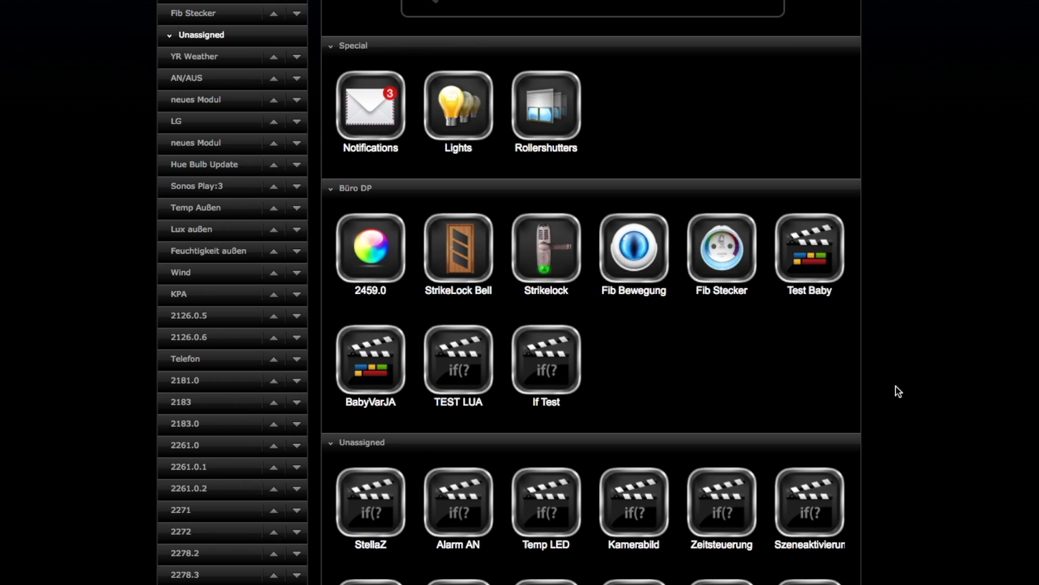
{"action": "scroll", "coordinate": [634, 363], "scroll_direction": "up", "scroll_amount": 5}
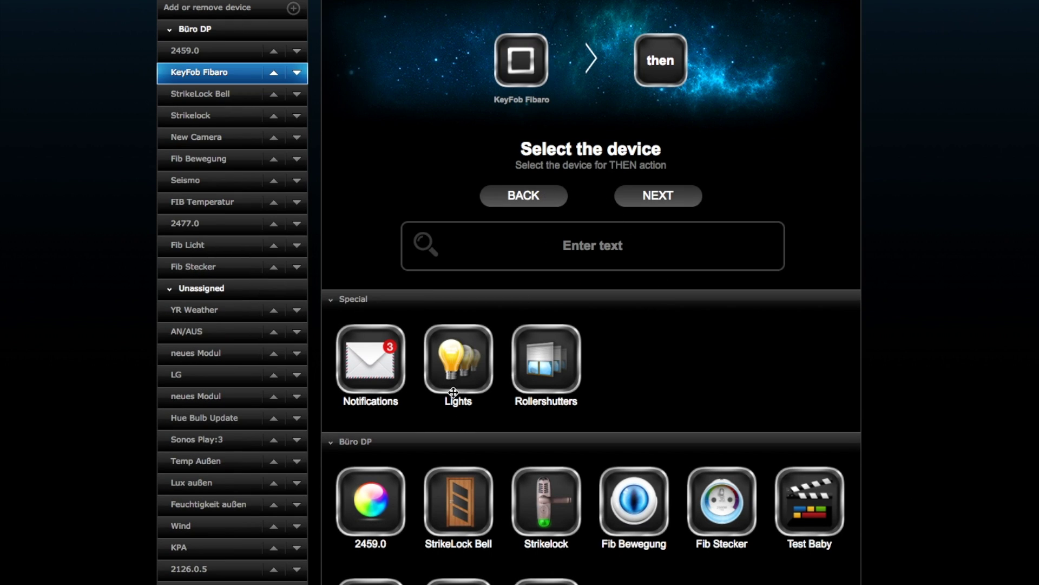
{"action": "left_click_drag", "start_coordinate": [379, 496], "coordinate": [667, 65]}
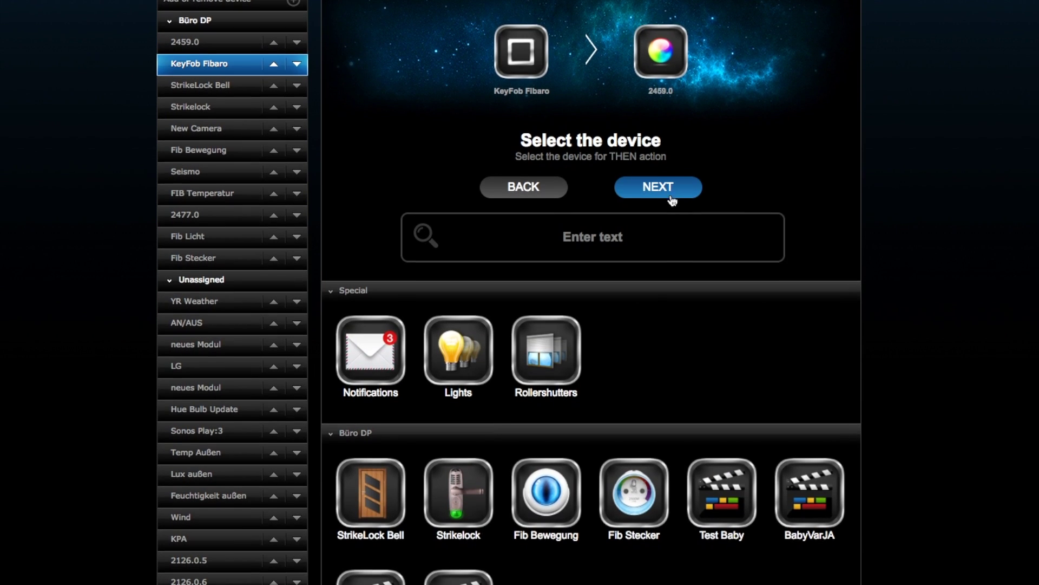
{"action": "left_click", "coordinate": [683, 195]}
{"action": "left_click", "coordinate": [447, 263]}
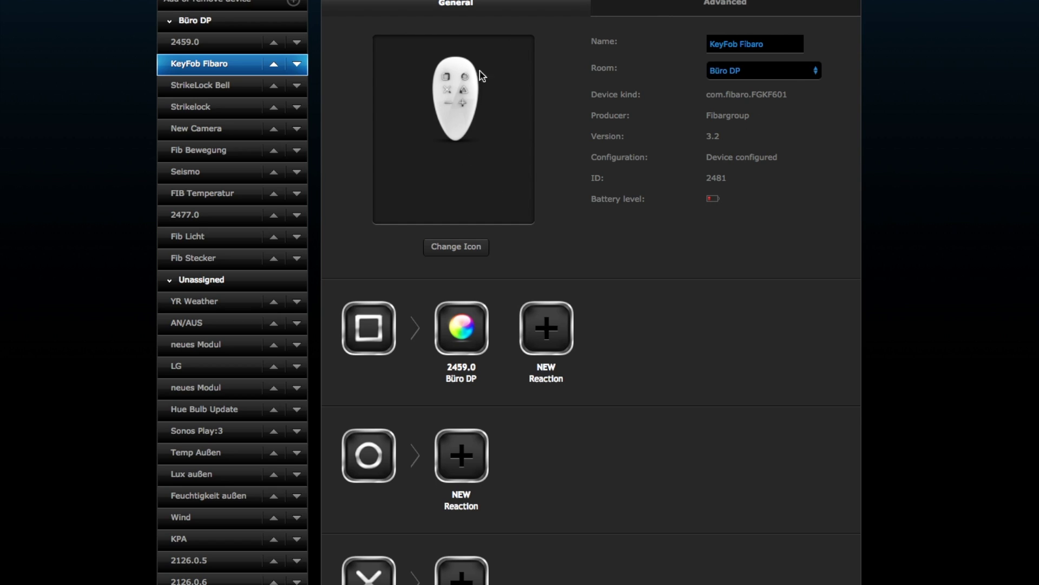
{"action": "scroll", "coordinate": [546, 193], "scroll_direction": "down", "scroll_amount": 10}
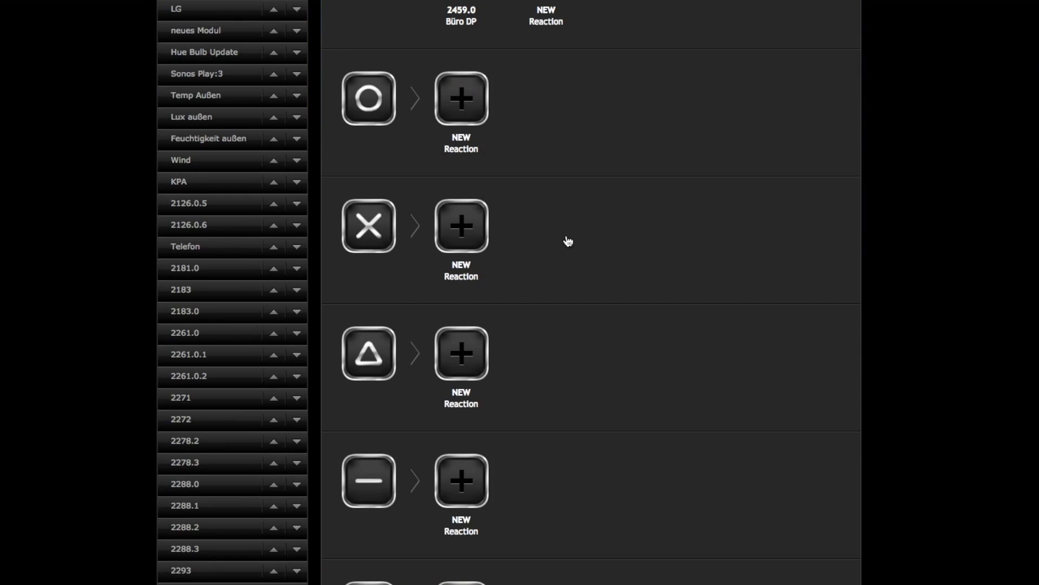
{"action": "left_click", "coordinate": [370, 472]}
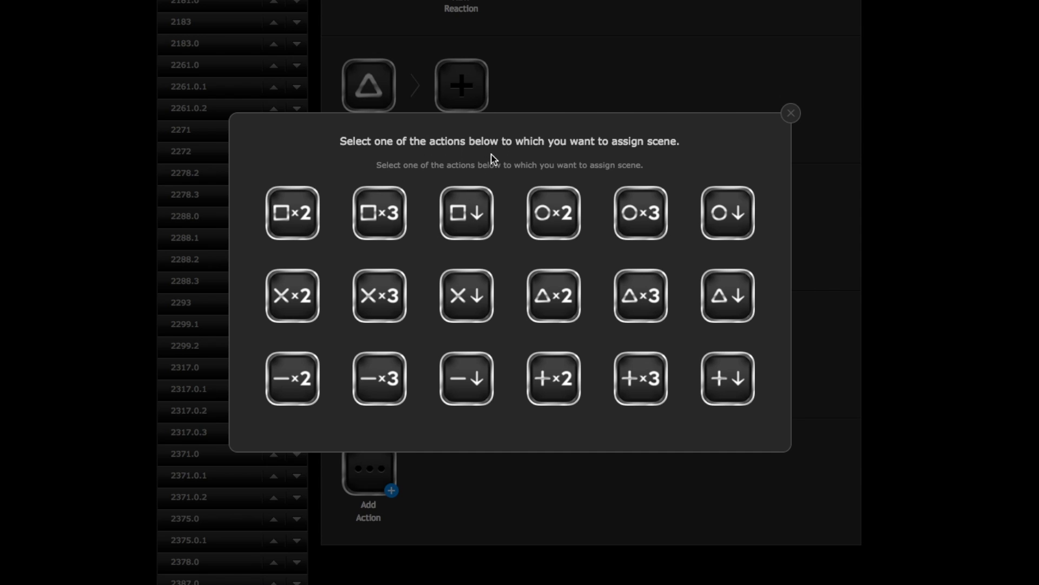
{"action": "left_click", "coordinate": [790, 115]}
Start the Lock mode configuration from the KeyFob's Advanced settings
{"action": "scroll", "coordinate": [659, 332], "scroll_direction": "up", "scroll_amount": 10}
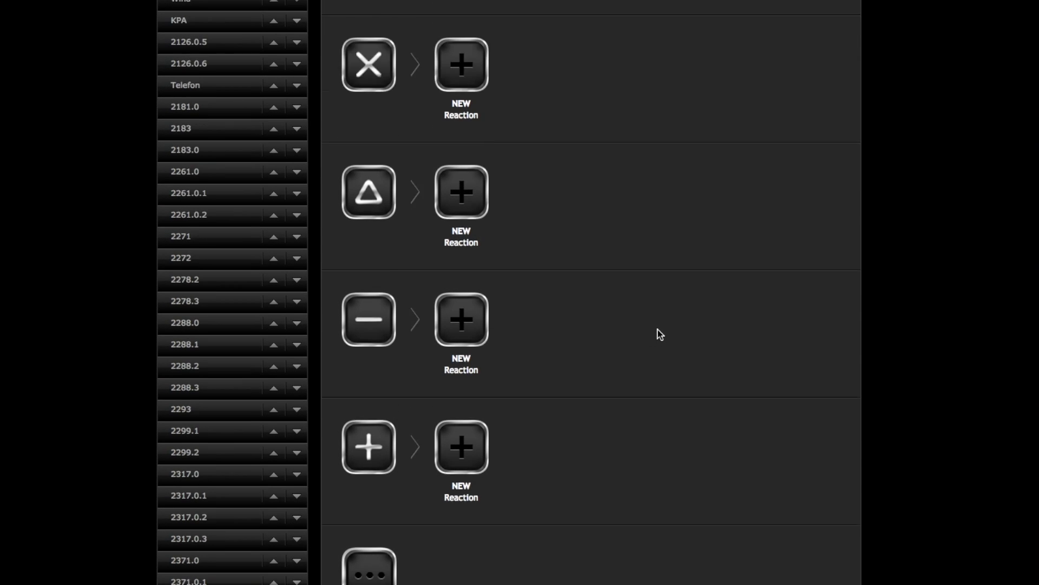
{"action": "scroll", "coordinate": [660, 334], "scroll_direction": "up", "scroll_amount": 4}
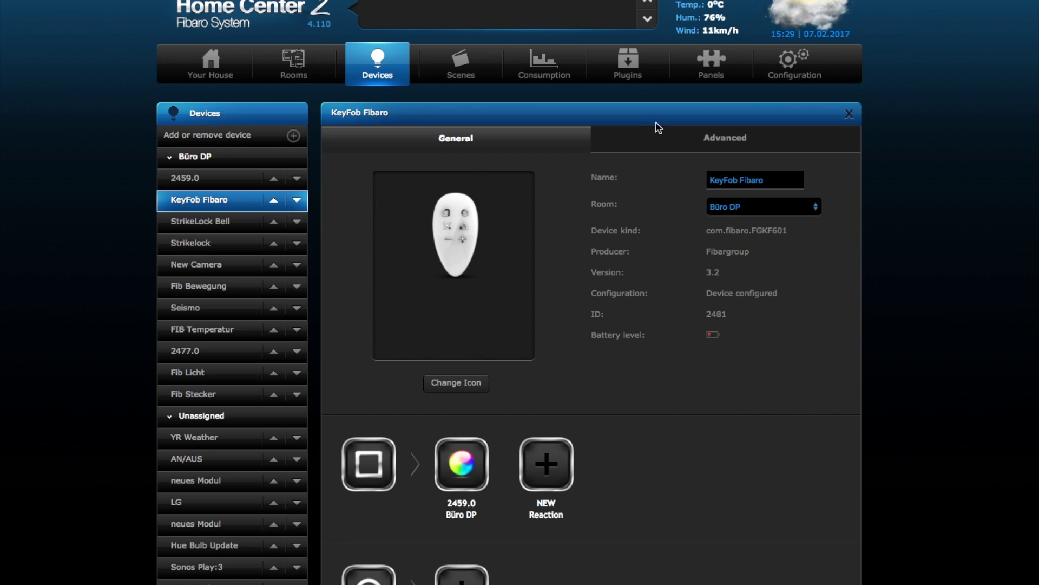
{"action": "left_click", "coordinate": [658, 143]}
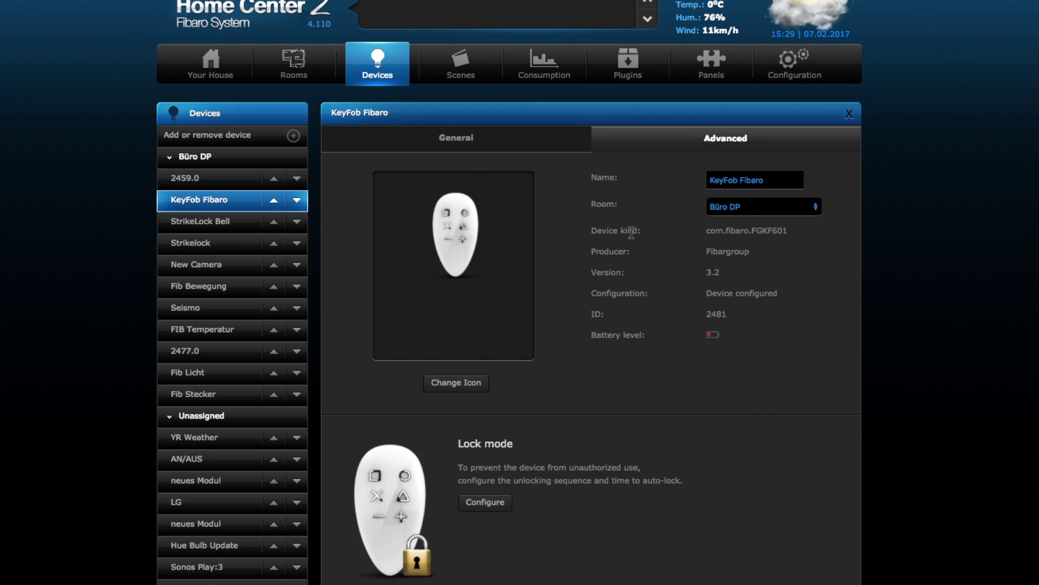
{"action": "scroll", "coordinate": [632, 271], "scroll_direction": "down", "scroll_amount": 3}
{"action": "scroll", "coordinate": [614, 290], "scroll_direction": "down", "scroll_amount": 1}
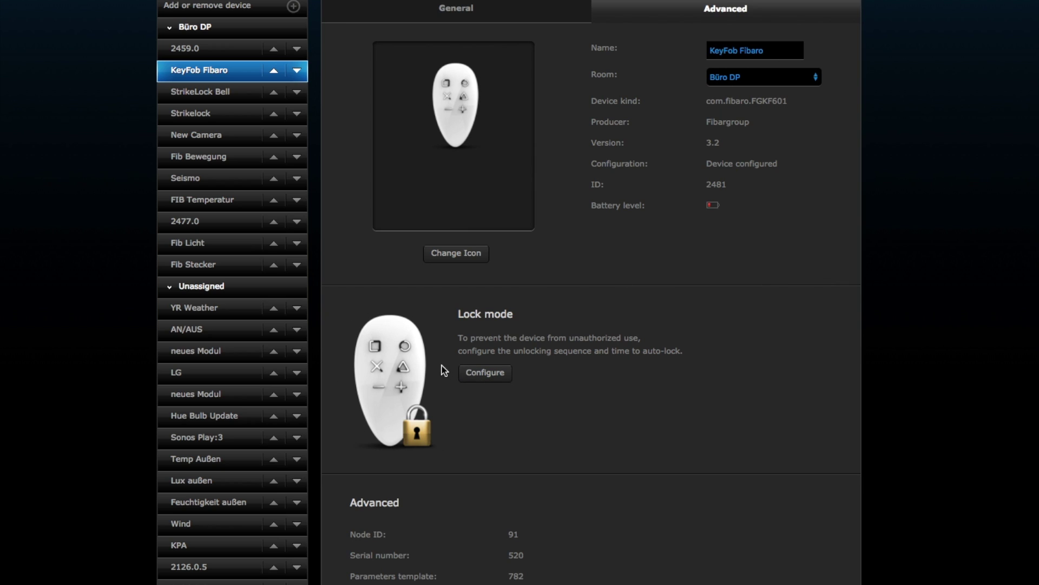
{"action": "left_click", "coordinate": [481, 381]}
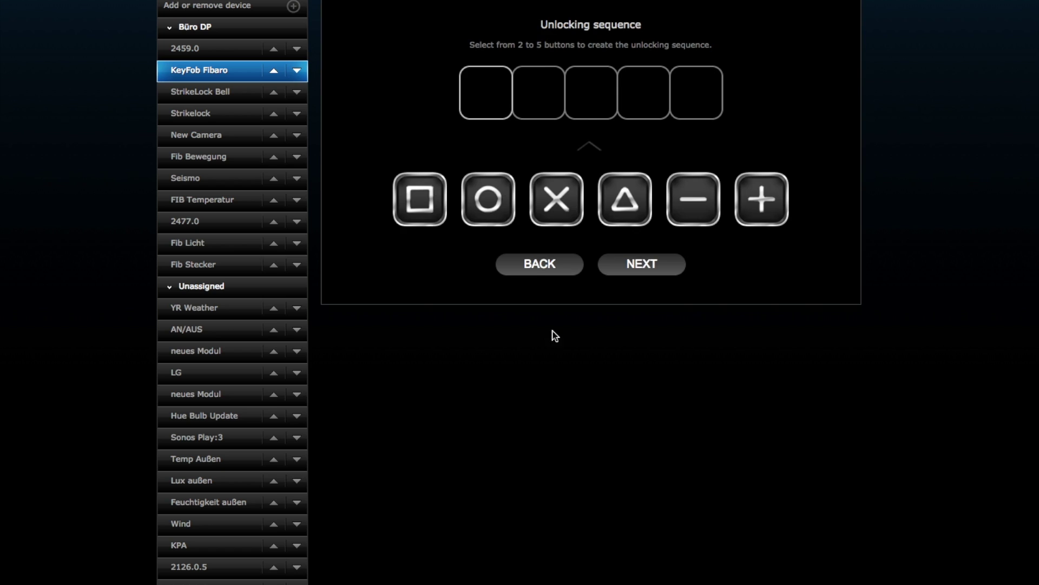
Set the unlocking sequence to square, X, minus and continue to the time-to-lock setting
{"action": "scroll", "coordinate": [581, 92], "scroll_direction": "up", "scroll_amount": 1}
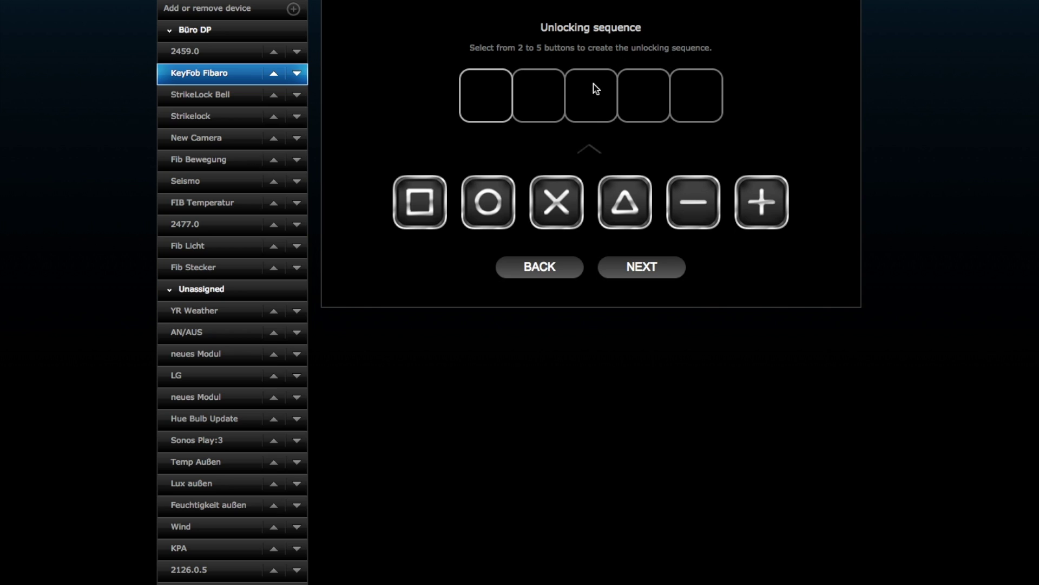
{"action": "left_click_drag", "start_coordinate": [427, 210], "coordinate": [485, 98]}
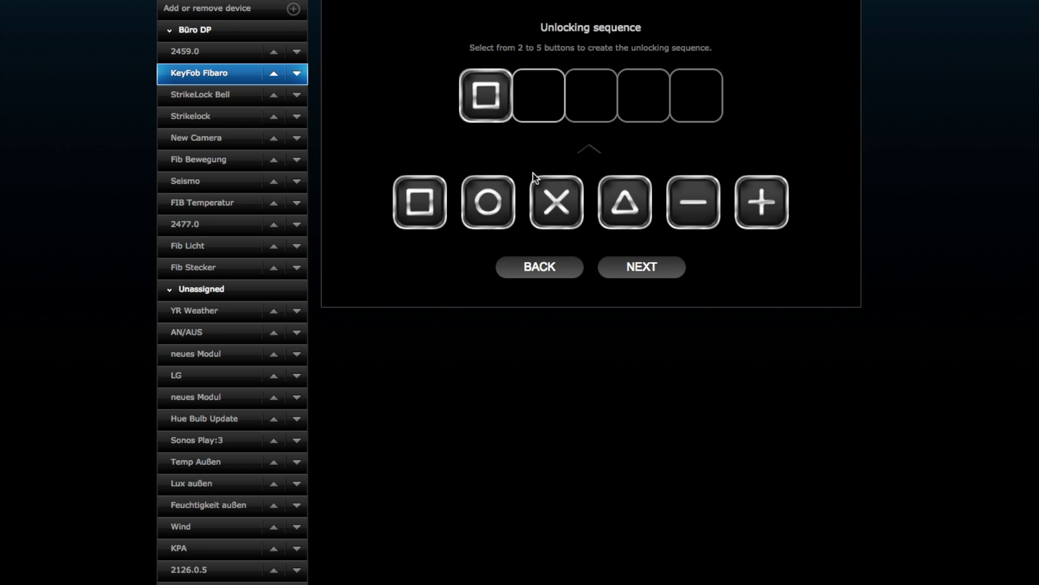
{"action": "left_click_drag", "start_coordinate": [549, 212], "coordinate": [538, 96]}
{"action": "left_click_drag", "start_coordinate": [694, 209], "coordinate": [590, 95]}
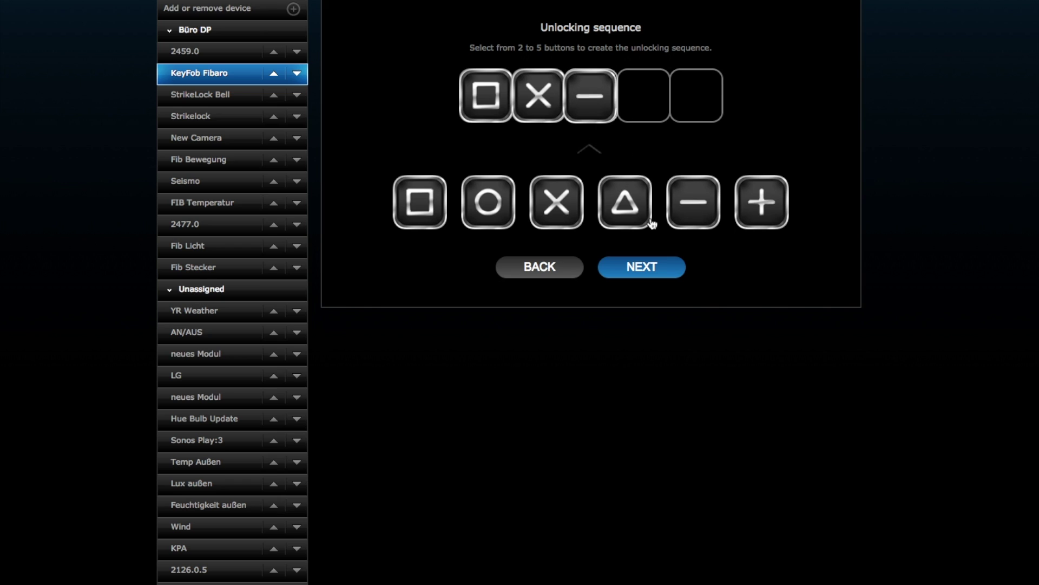
{"action": "left_click", "coordinate": [645, 271]}
{"action": "scroll", "coordinate": [650, 188], "scroll_direction": "up", "scroll_amount": 3}
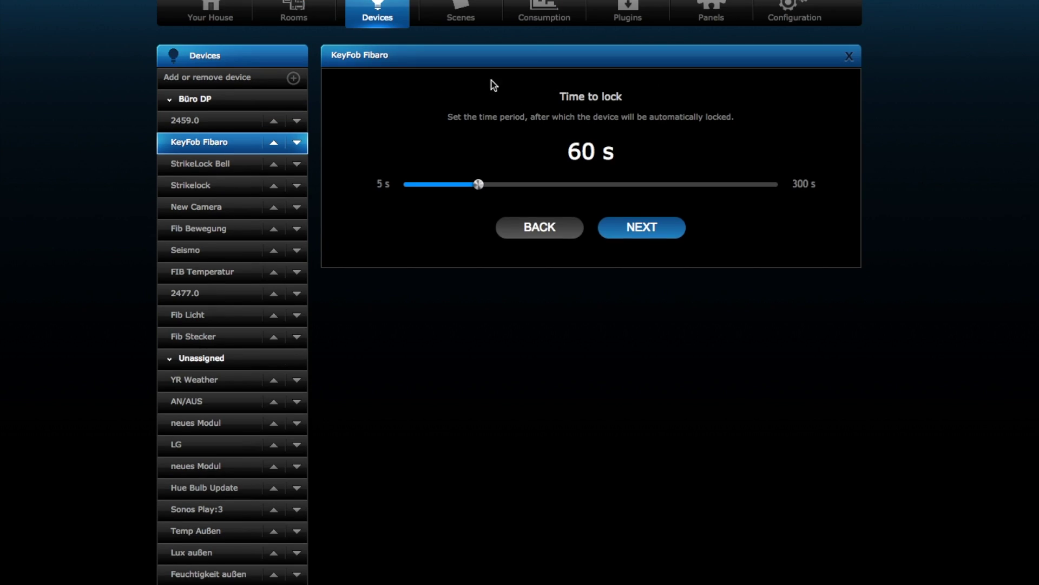
Set Time to lock to 10 s and confirm it to finish lock mode
{"action": "left_click_drag", "start_coordinate": [483, 188], "coordinate": [421, 188]}
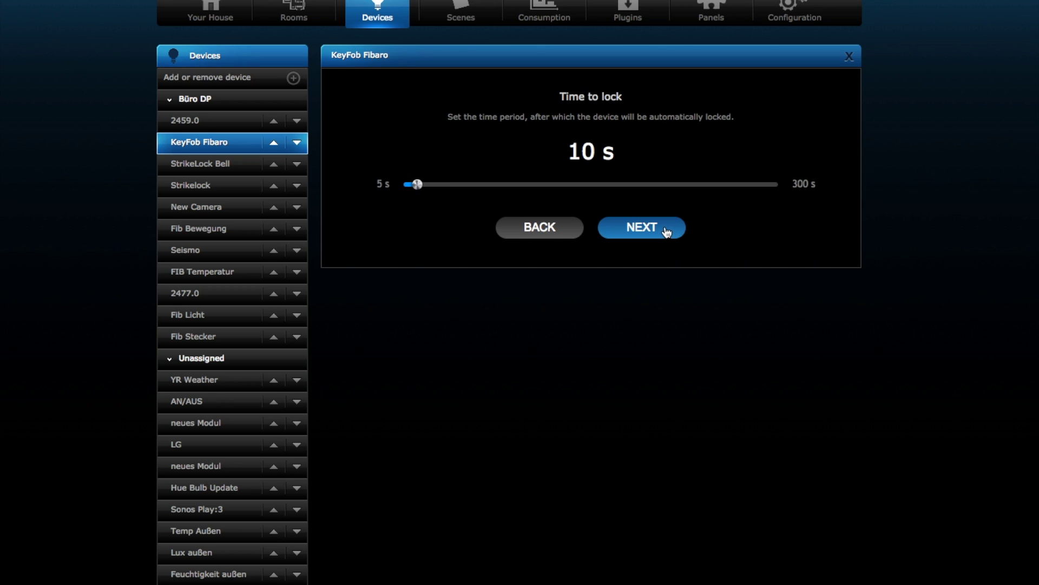
{"action": "left_click", "coordinate": [666, 229]}
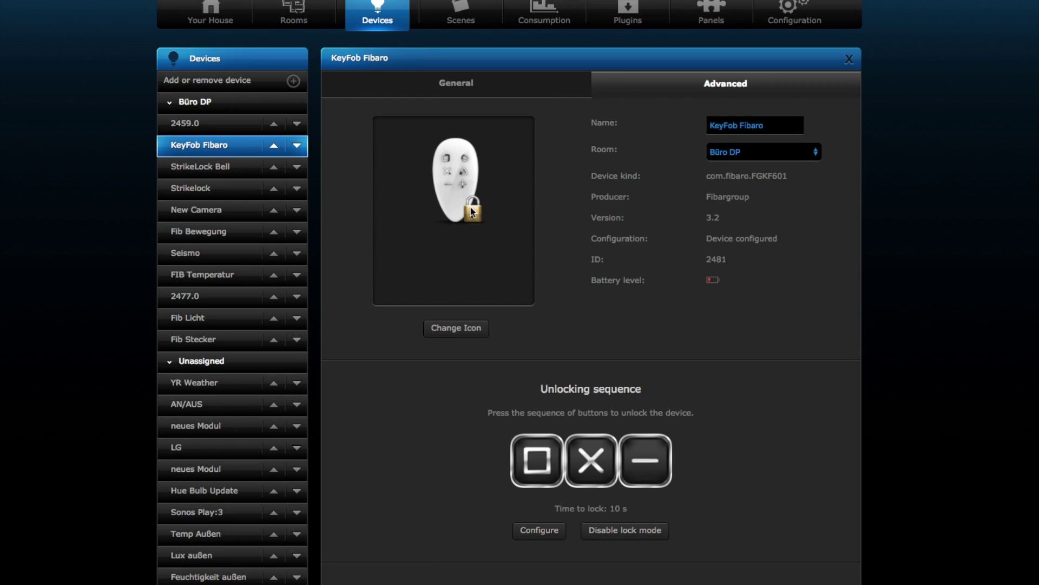
Scroll through the KeyFob's settings to review the square–X–minus lock with 10 s time to lock
{"action": "scroll", "coordinate": [506, 162], "scroll_direction": "up", "scroll_amount": 1}
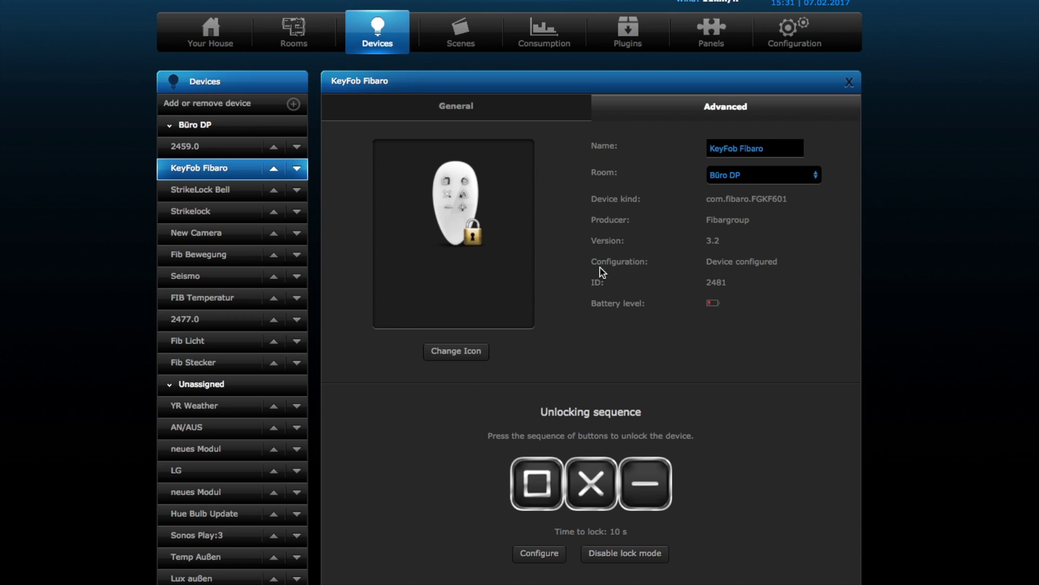
{"action": "scroll", "coordinate": [643, 248], "scroll_direction": "down", "scroll_amount": 5}
{"action": "scroll", "coordinate": [698, 247], "scroll_direction": "down", "scroll_amount": 5}
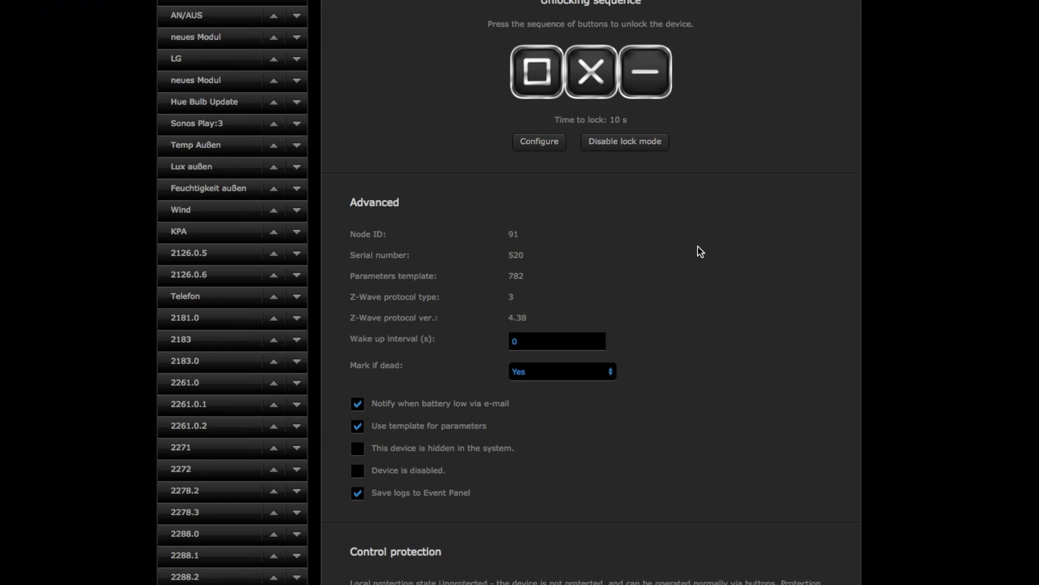
{"action": "scroll", "coordinate": [710, 241], "scroll_direction": "down", "scroll_amount": 5}
{"action": "scroll", "coordinate": [711, 242], "scroll_direction": "down", "scroll_amount": 2}
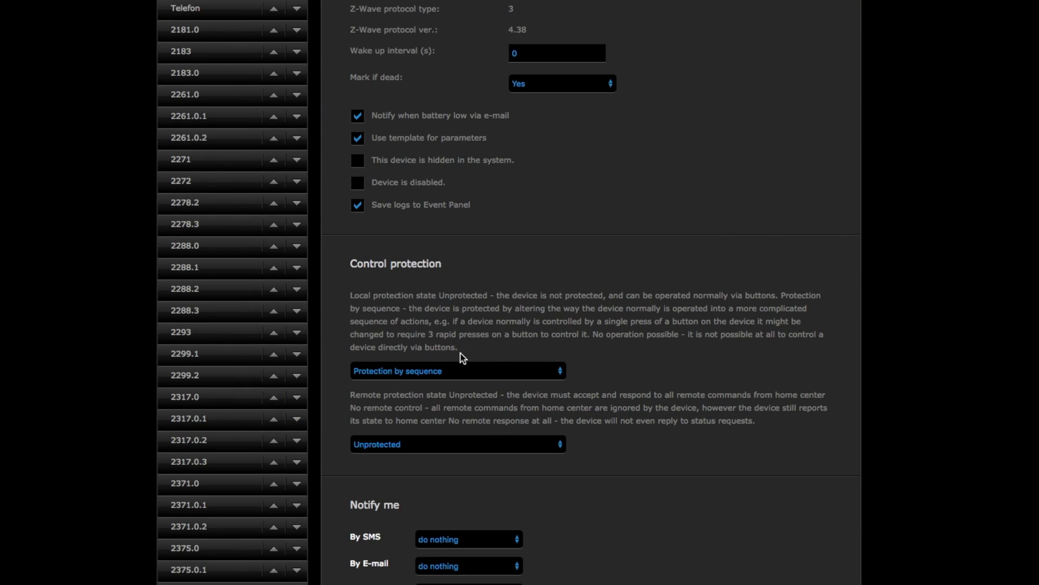
{"action": "scroll", "coordinate": [684, 313], "scroll_direction": "down", "scroll_amount": 8}
{"action": "scroll", "coordinate": [681, 271], "scroll_direction": "down", "scroll_amount": 9}
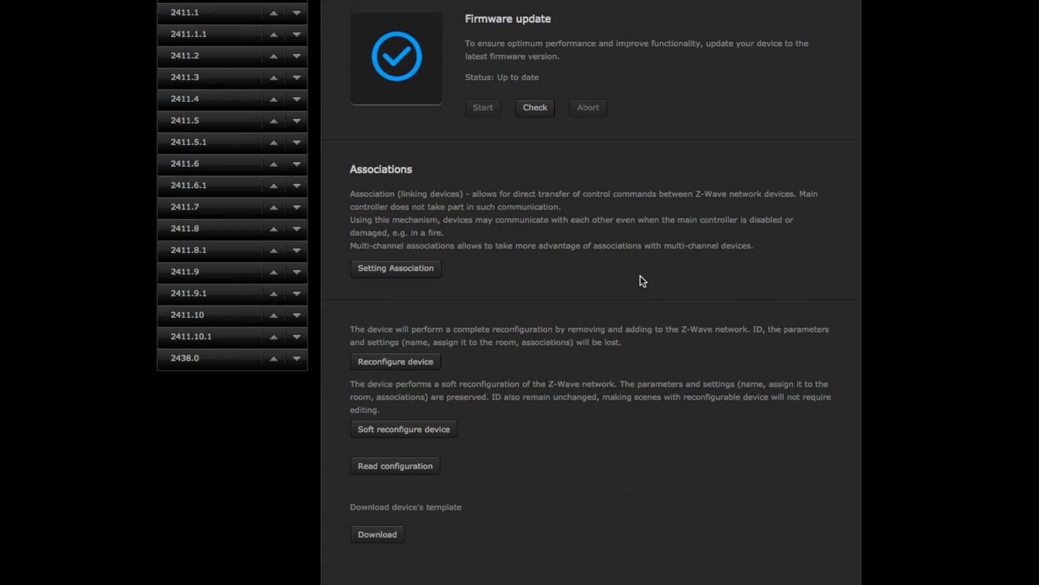
{"action": "scroll", "coordinate": [639, 227], "scroll_direction": "down", "scroll_amount": 1}
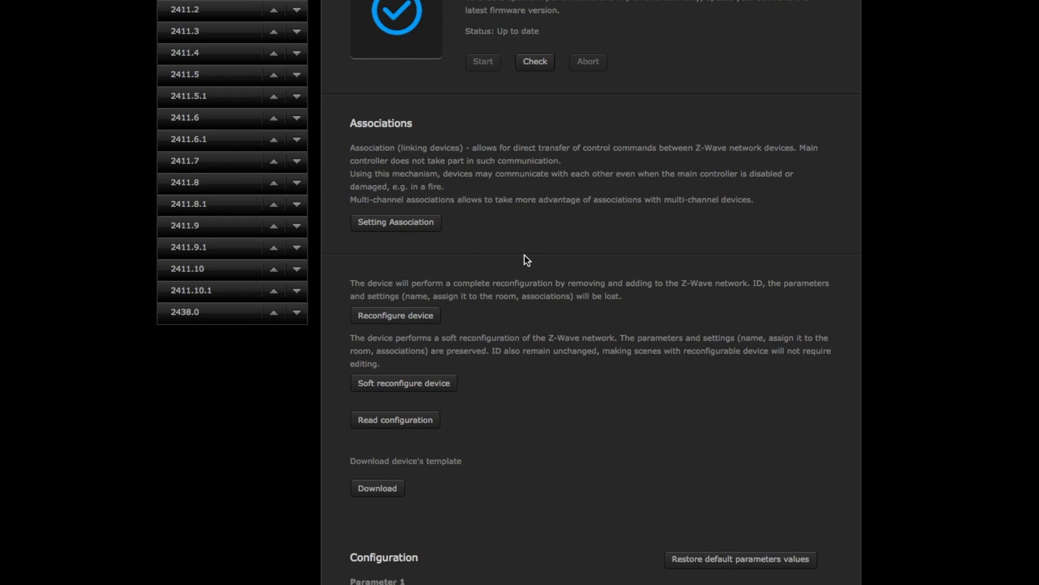
{"action": "scroll", "coordinate": [713, 203], "scroll_direction": "down", "scroll_amount": 2}
{"action": "scroll", "coordinate": [704, 203], "scroll_direction": "down", "scroll_amount": 4}
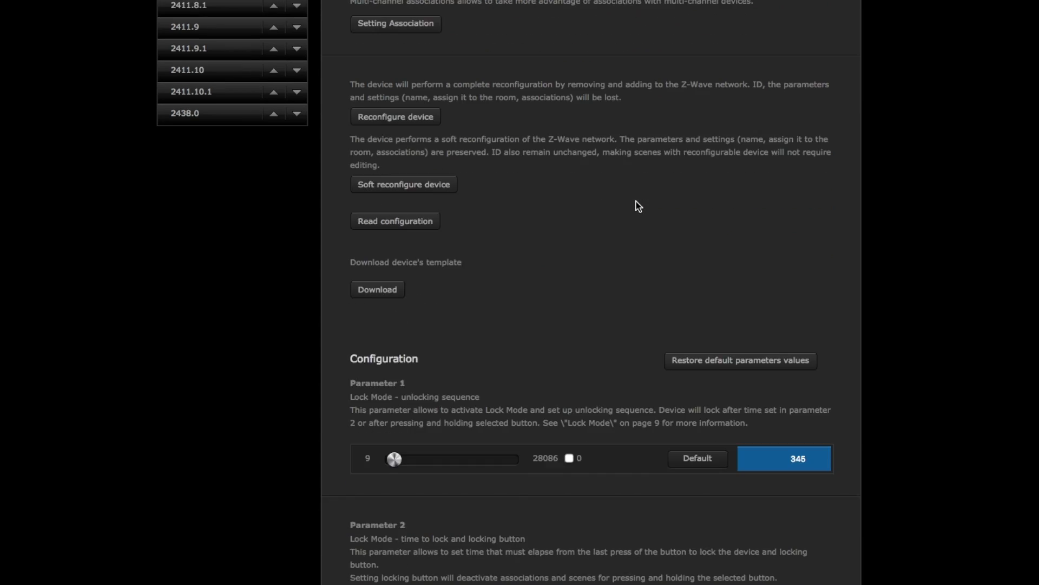
{"action": "scroll", "coordinate": [639, 206], "scroll_direction": "down", "scroll_amount": 1}
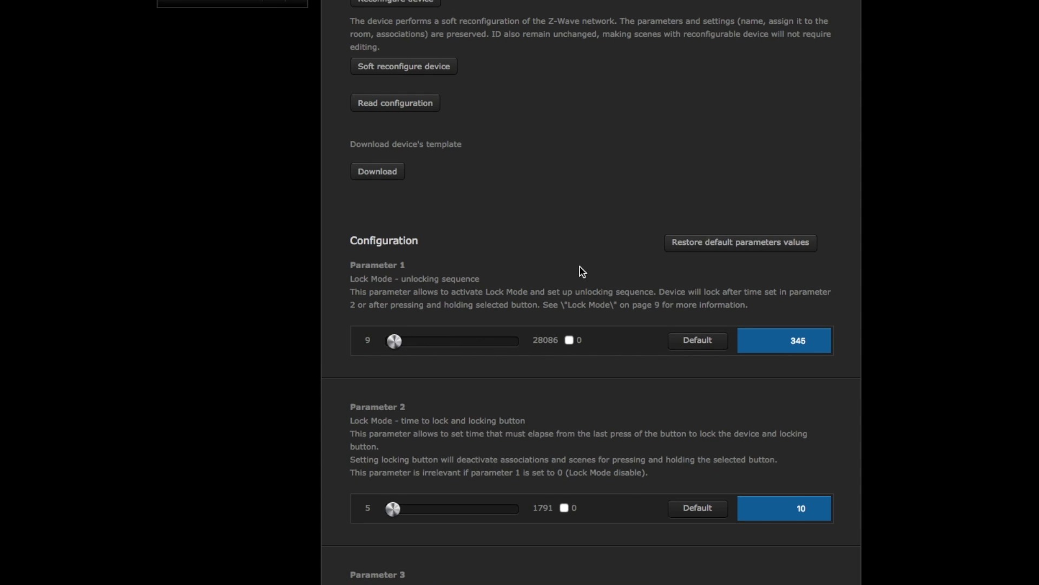
{"action": "scroll", "coordinate": [580, 270], "scroll_direction": "up", "scroll_amount": 2}
{"action": "scroll", "coordinate": [580, 271], "scroll_direction": "down", "scroll_amount": 2}
{"action": "scroll", "coordinate": [582, 270], "scroll_direction": "down", "scroll_amount": 2}
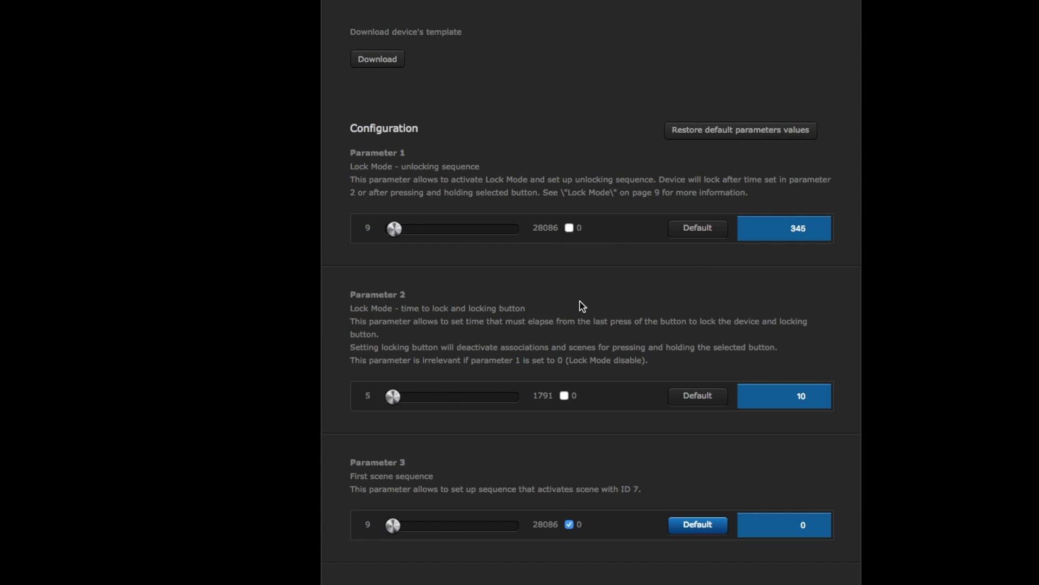
{"action": "scroll", "coordinate": [580, 302], "scroll_direction": "down", "scroll_amount": 1}
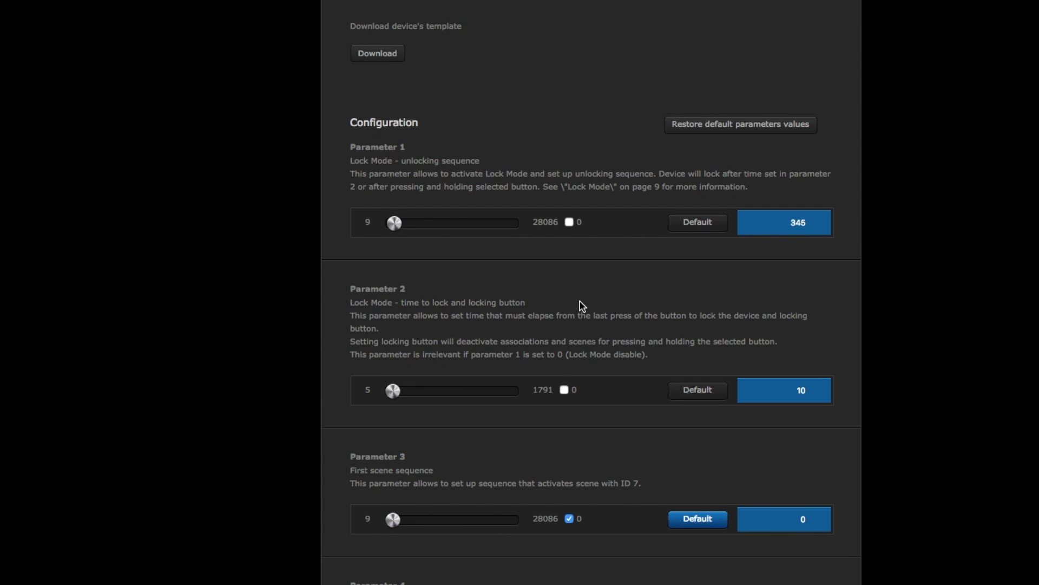
{"action": "scroll", "coordinate": [579, 301], "scroll_direction": "down", "scroll_amount": 1}
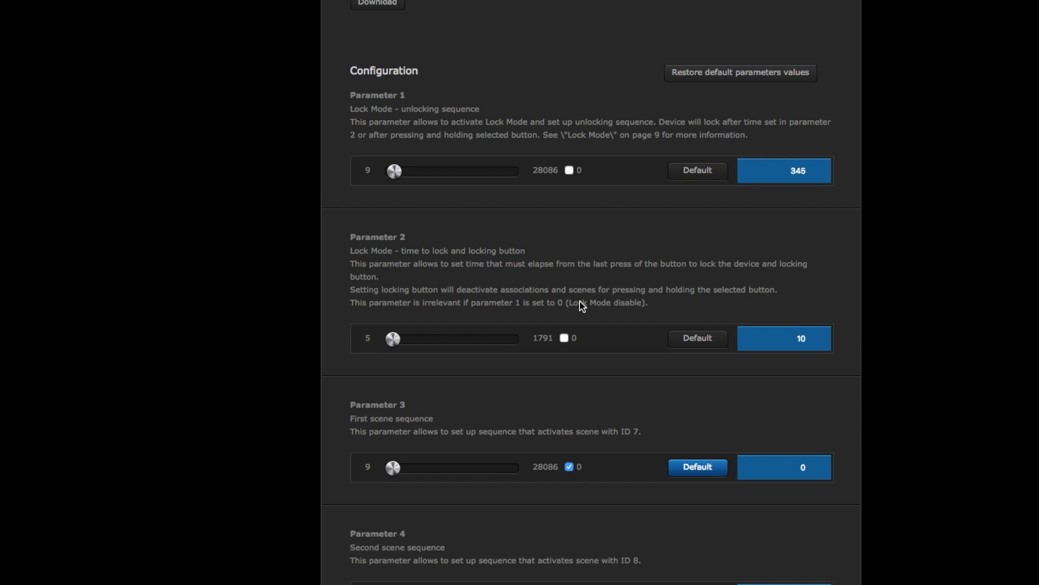
{"action": "scroll", "coordinate": [579, 301], "scroll_direction": "up", "scroll_amount": 15}
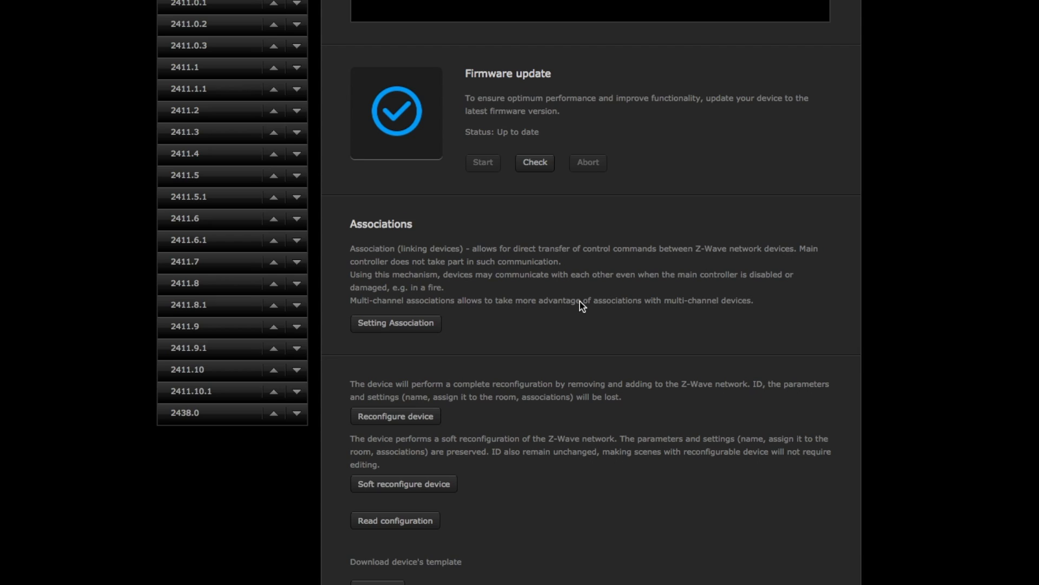
{"action": "scroll", "coordinate": [580, 301], "scroll_direction": "up", "scroll_amount": 6}
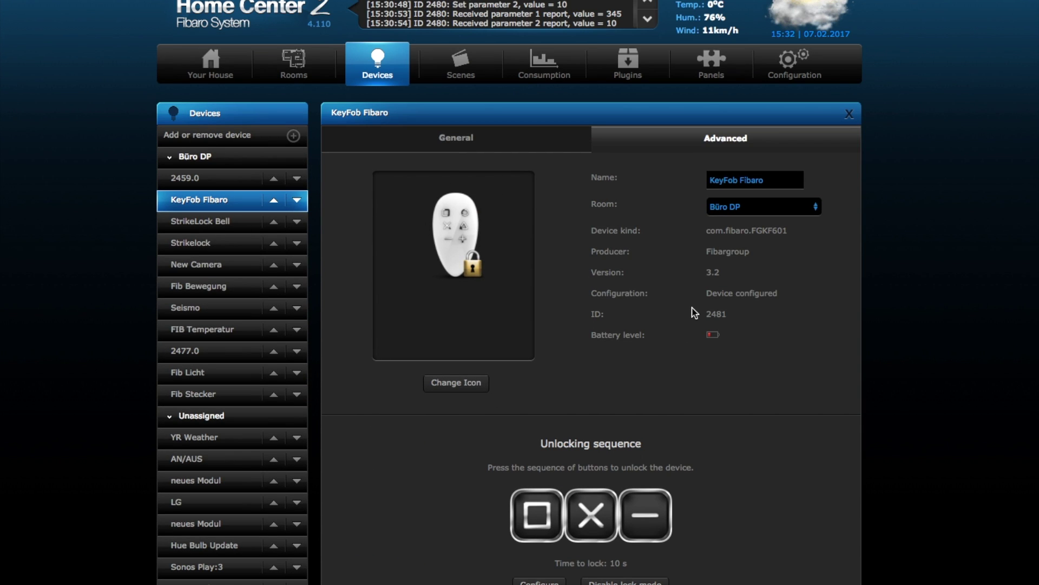
Review the KeyFob's button reactions, then start a new graphic-blocks scene
{"action": "left_click", "coordinate": [498, 142]}
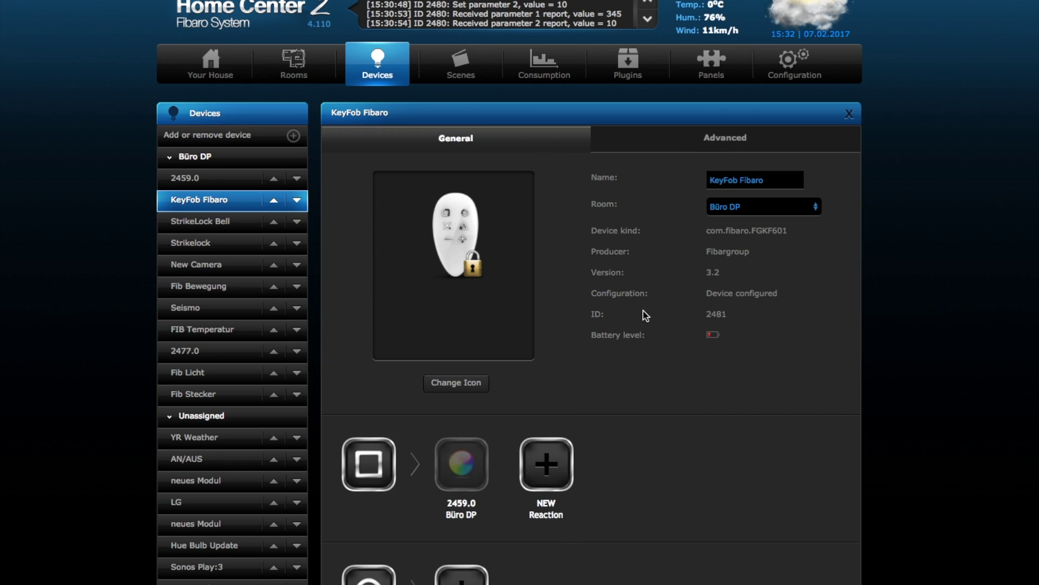
{"action": "scroll", "coordinate": [643, 310], "scroll_direction": "down", "scroll_amount": 4}
{"action": "scroll", "coordinate": [482, 368], "scroll_direction": "down", "scroll_amount": 5}
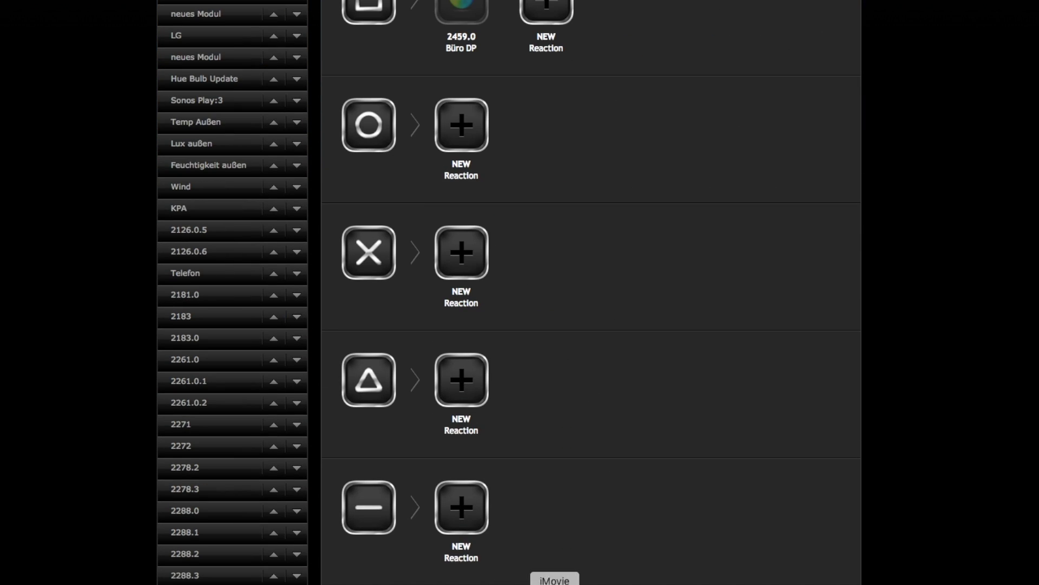
{"action": "scroll", "coordinate": [549, 433], "scroll_direction": "down", "scroll_amount": 4}
{"action": "scroll", "coordinate": [528, 412], "scroll_direction": "up", "scroll_amount": 13}
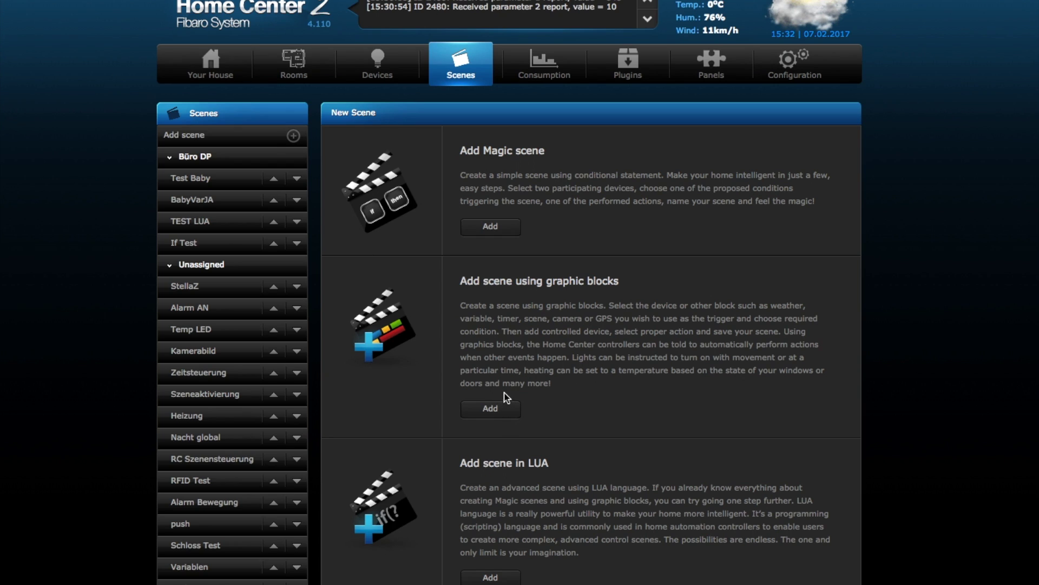
{"action": "left_click", "coordinate": [503, 406]}
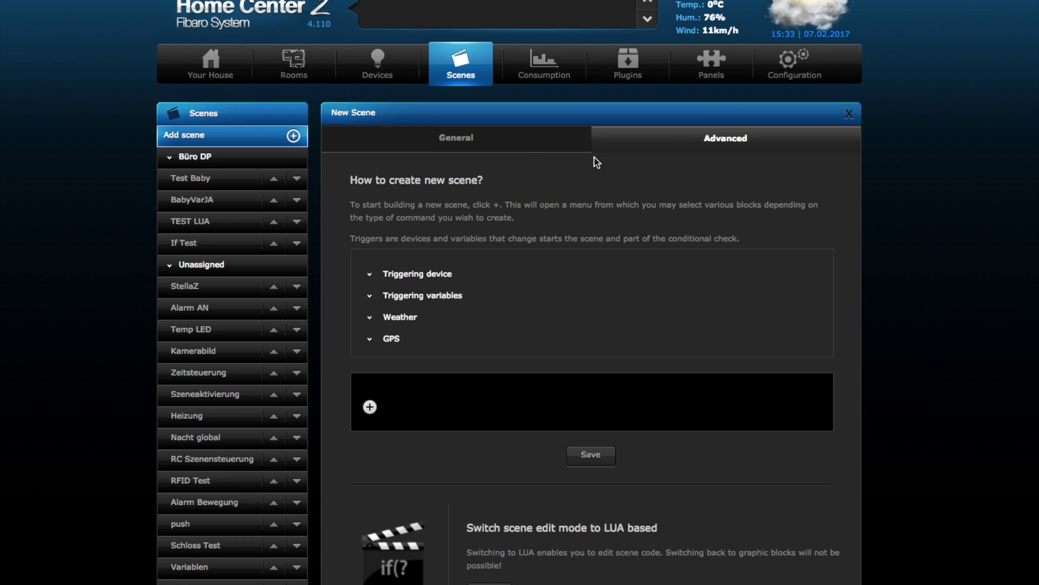
Add a KeyFob Fibaro trigger block via Devices > Schulungsebene > Büro DP
{"action": "scroll", "coordinate": [488, 313], "scroll_direction": "down", "scroll_amount": 5}
{"action": "scroll", "coordinate": [467, 304], "scroll_direction": "up", "scroll_amount": 5}
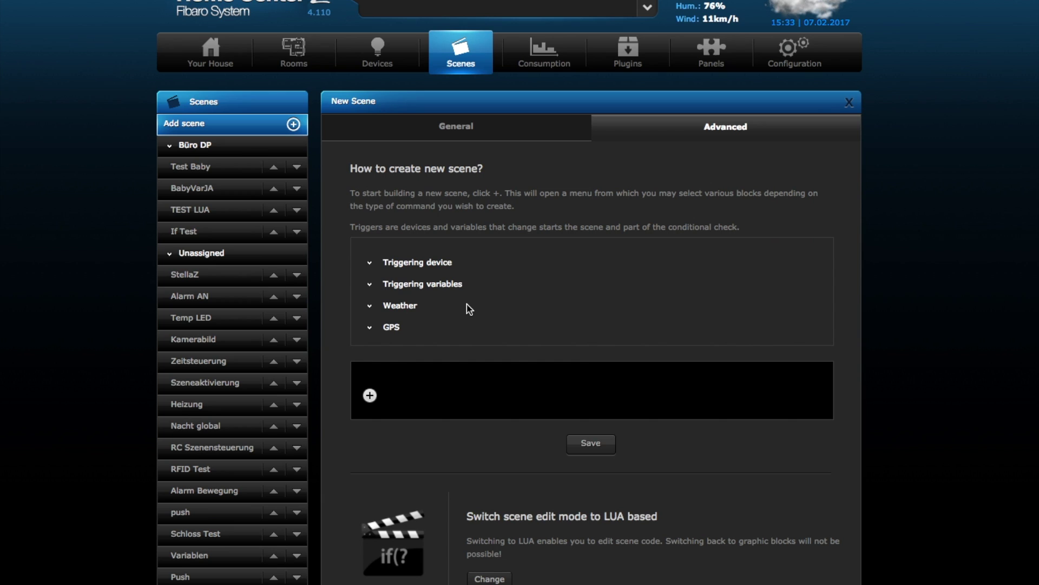
{"action": "left_click", "coordinate": [372, 391]}
{"action": "mouse_move", "coordinate": [462, 414]}
{"action": "mouse_move", "coordinate": [552, 434]}
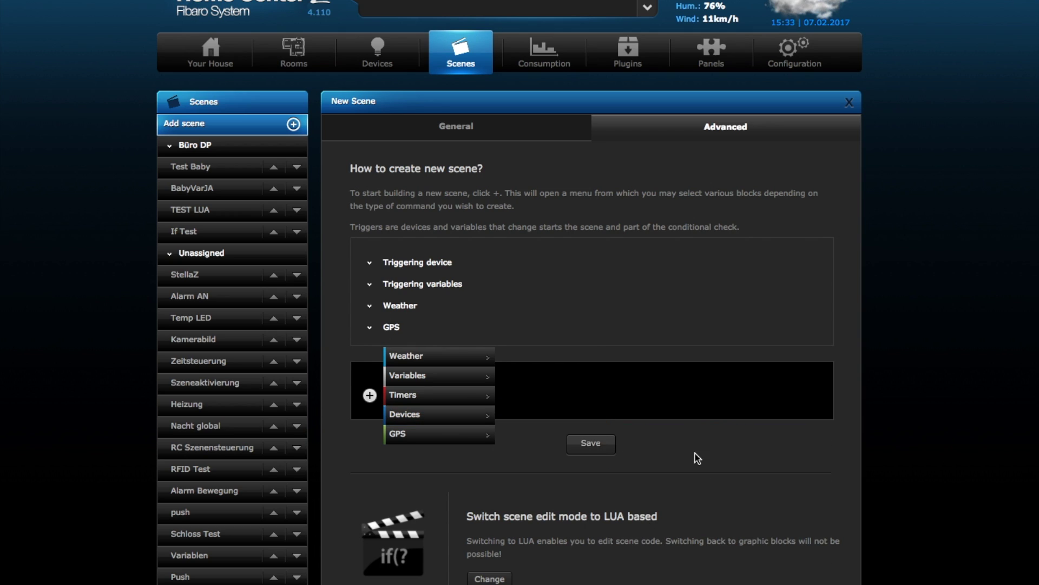
{"action": "mouse_move", "coordinate": [685, 433]}
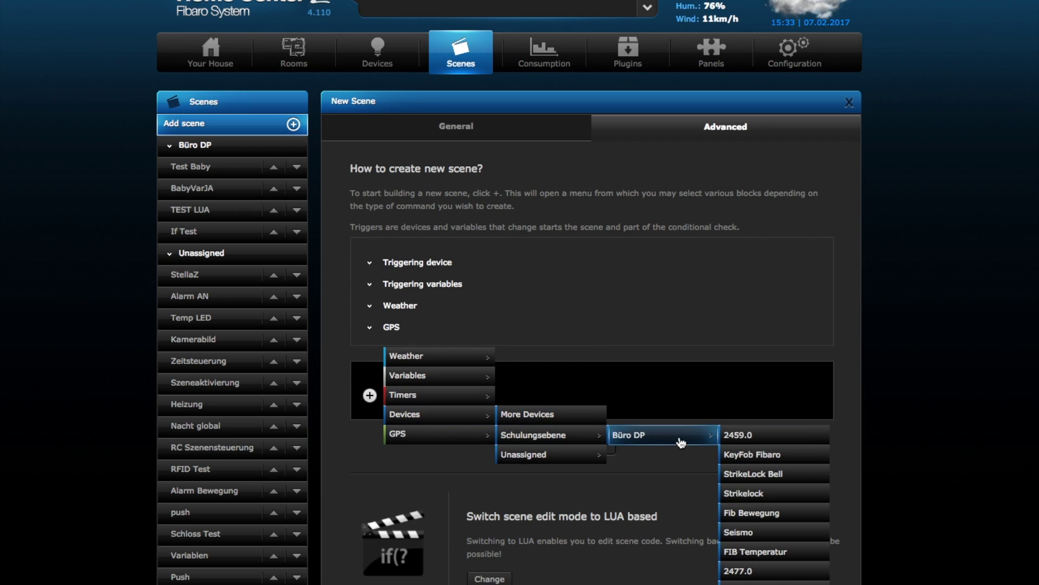
{"action": "left_click", "coordinate": [757, 458]}
Set the trigger event to Key 1 Pressed3 and join it with Then
{"action": "left_click", "coordinate": [708, 412]}
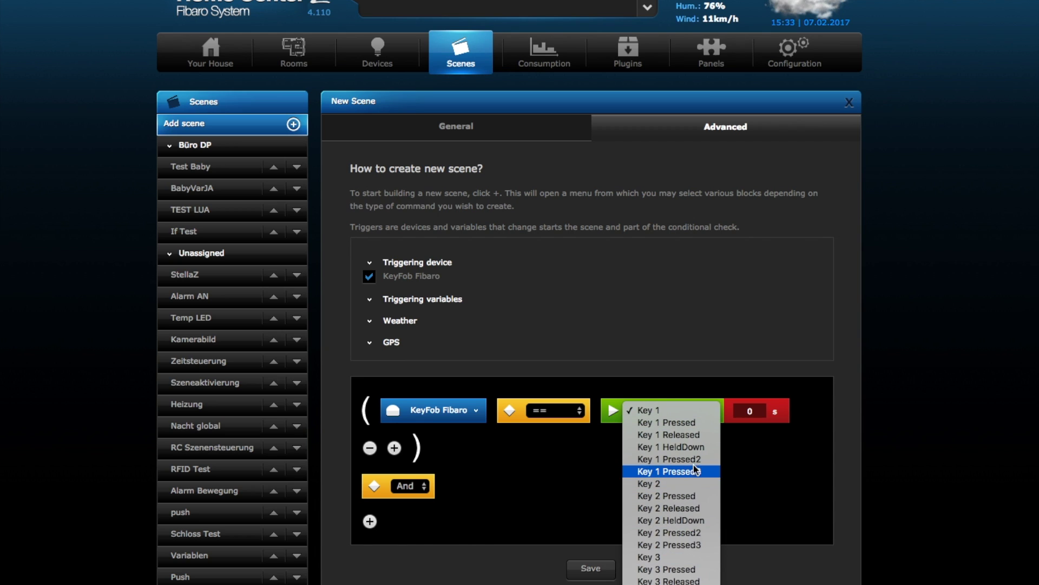
{"action": "scroll", "coordinate": [687, 455], "scroll_direction": "down", "scroll_amount": 8}
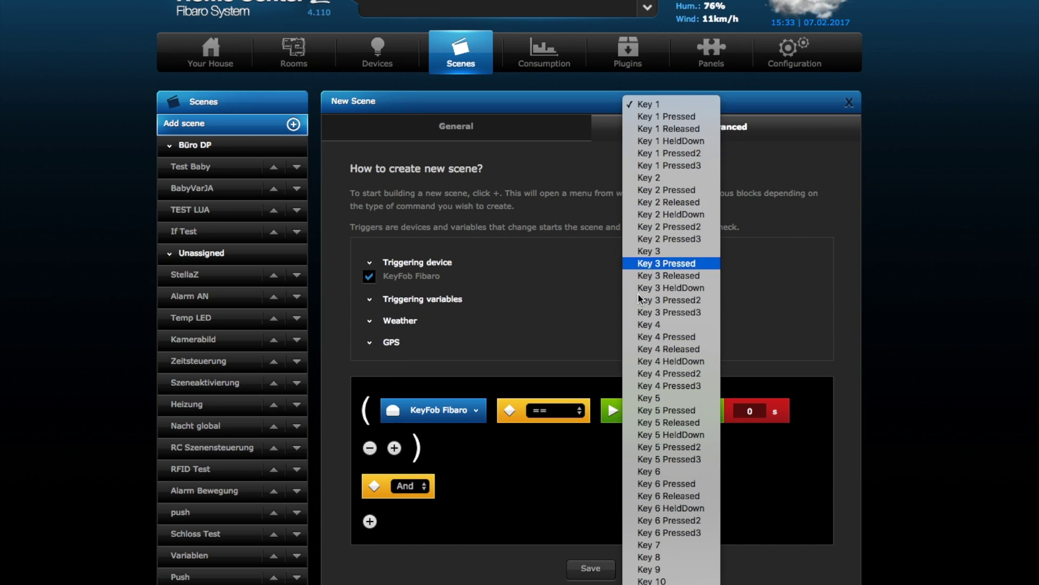
{"action": "left_click", "coordinate": [572, 364]}
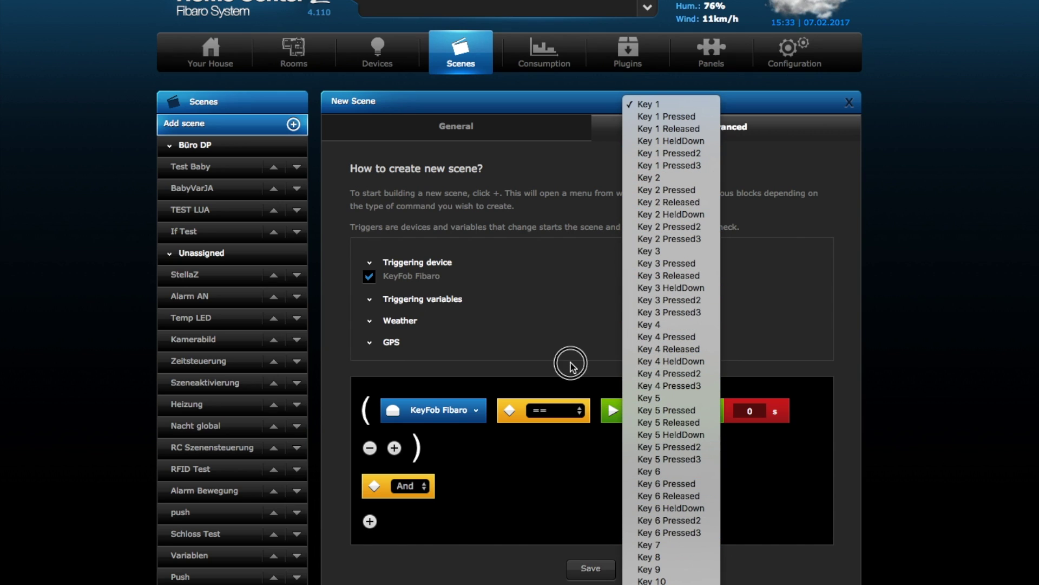
{"action": "left_click", "coordinate": [706, 412]}
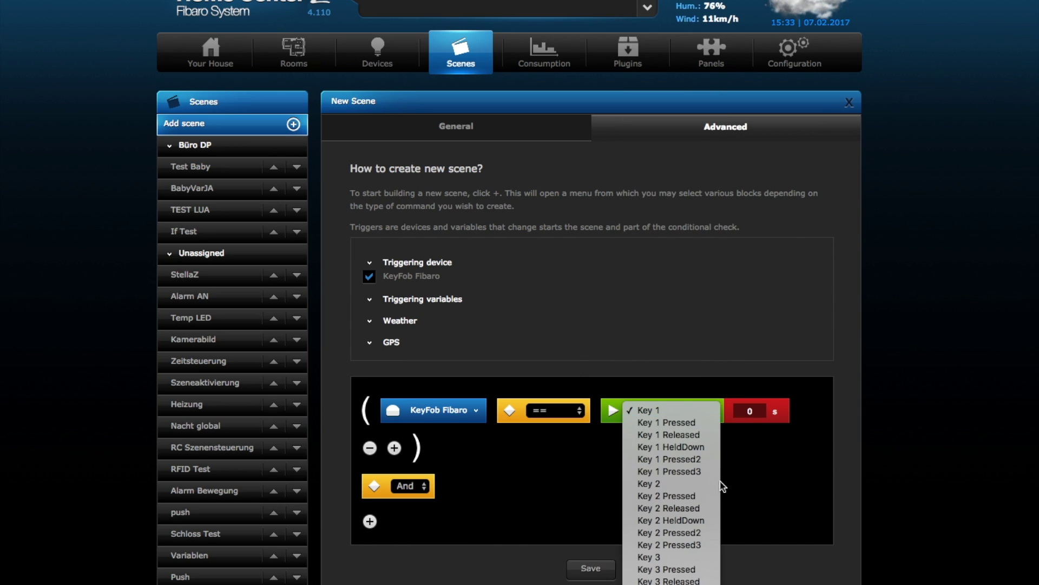
{"action": "left_click", "coordinate": [677, 472]}
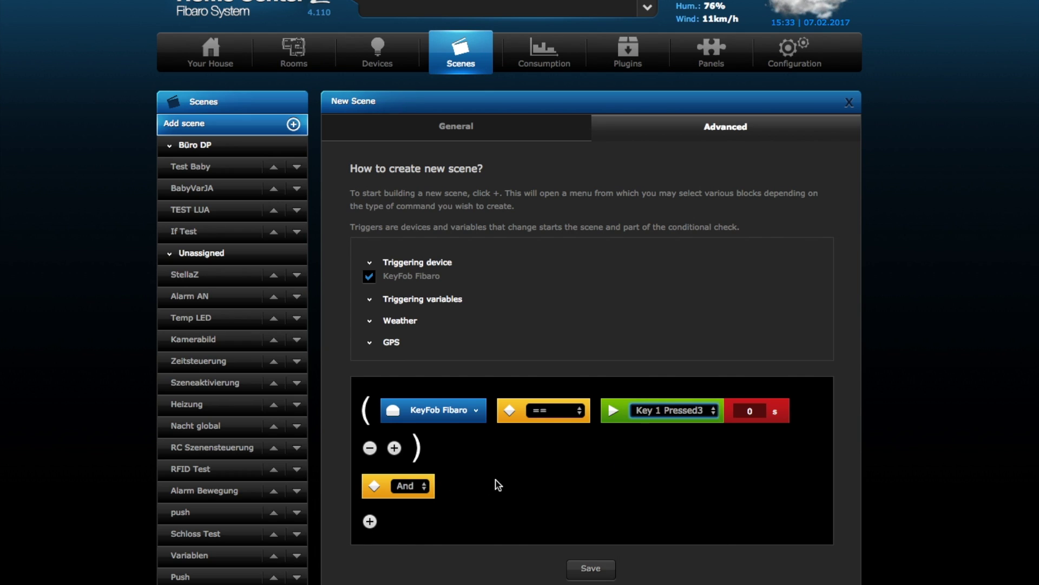
{"action": "left_click", "coordinate": [412, 486]}
{"action": "left_click", "coordinate": [414, 509]}
Add a Strikelock Open action block from Büro DP after the Then block
{"action": "scroll", "coordinate": [521, 488], "scroll_direction": "down", "scroll_amount": 3}
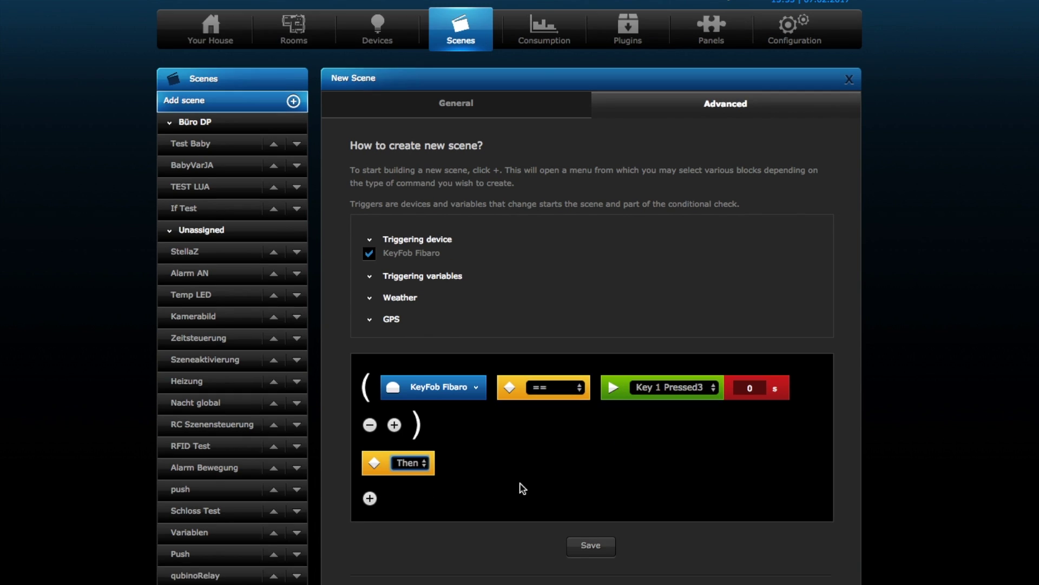
{"action": "left_click", "coordinate": [369, 444]}
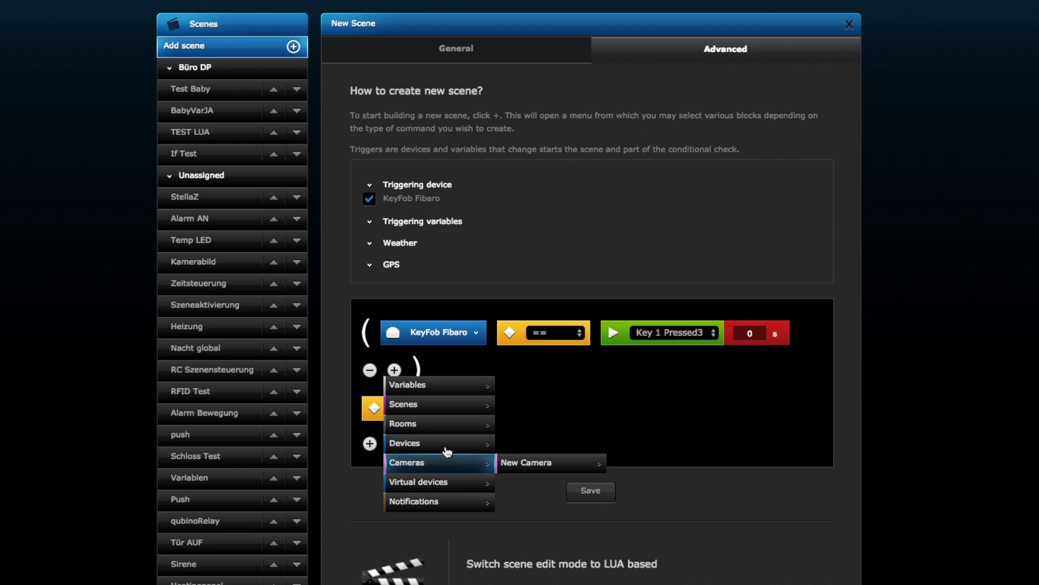
{"action": "mouse_move", "coordinate": [460, 443]}
{"action": "mouse_move", "coordinate": [529, 480]}
{"action": "mouse_move", "coordinate": [563, 463]}
{"action": "mouse_move", "coordinate": [686, 463]}
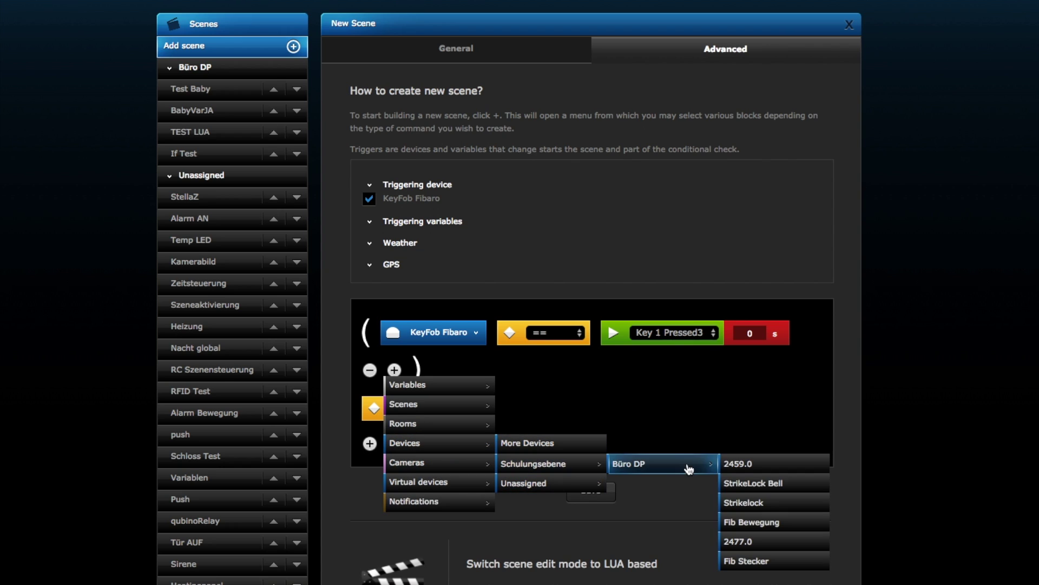
{"action": "left_click", "coordinate": [757, 502]}
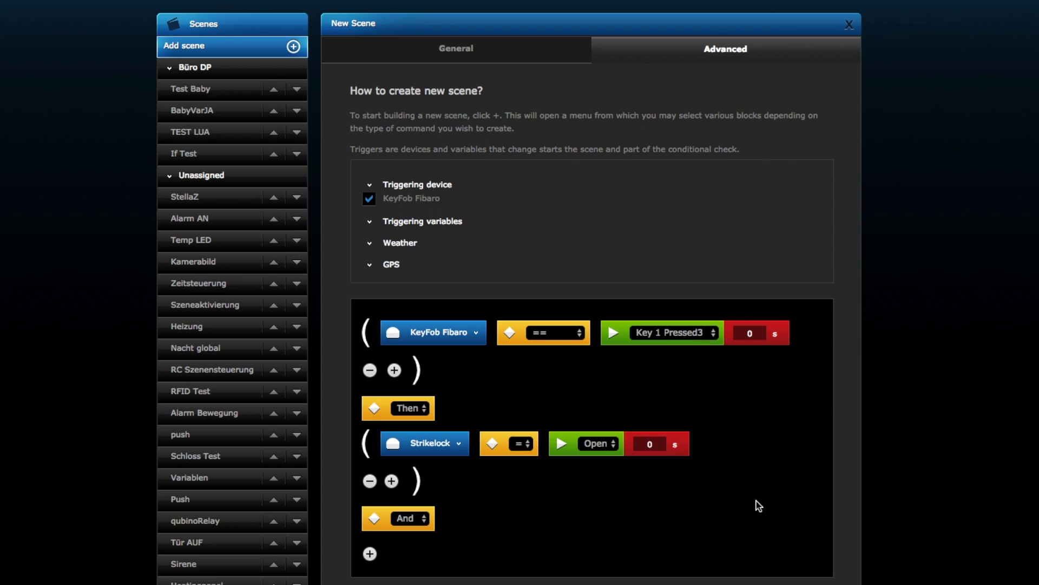
{"action": "scroll", "coordinate": [607, 421], "scroll_direction": "down", "scroll_amount": 1}
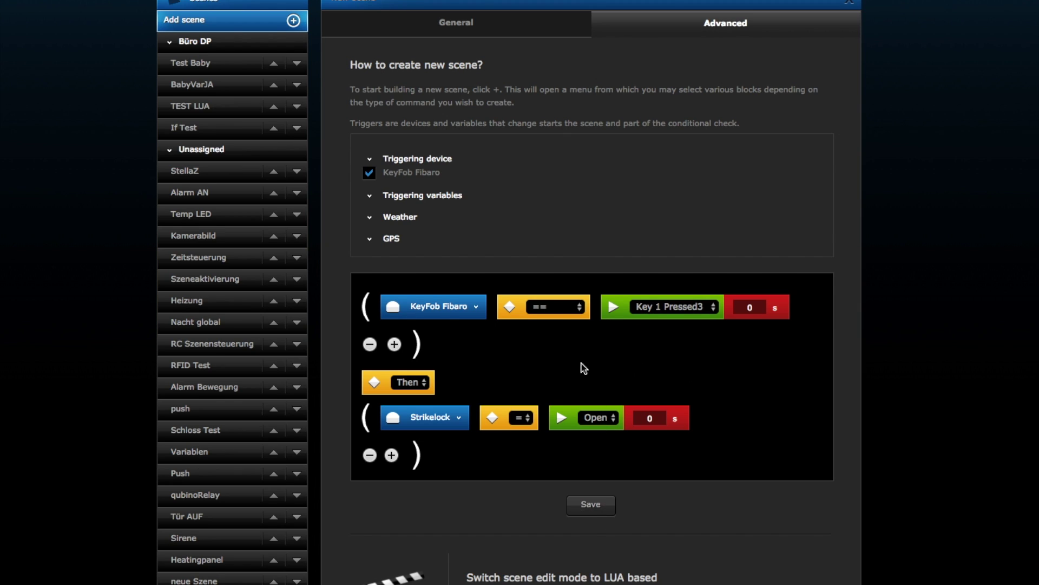
{"action": "scroll", "coordinate": [679, 366], "scroll_direction": "down", "scroll_amount": 1}
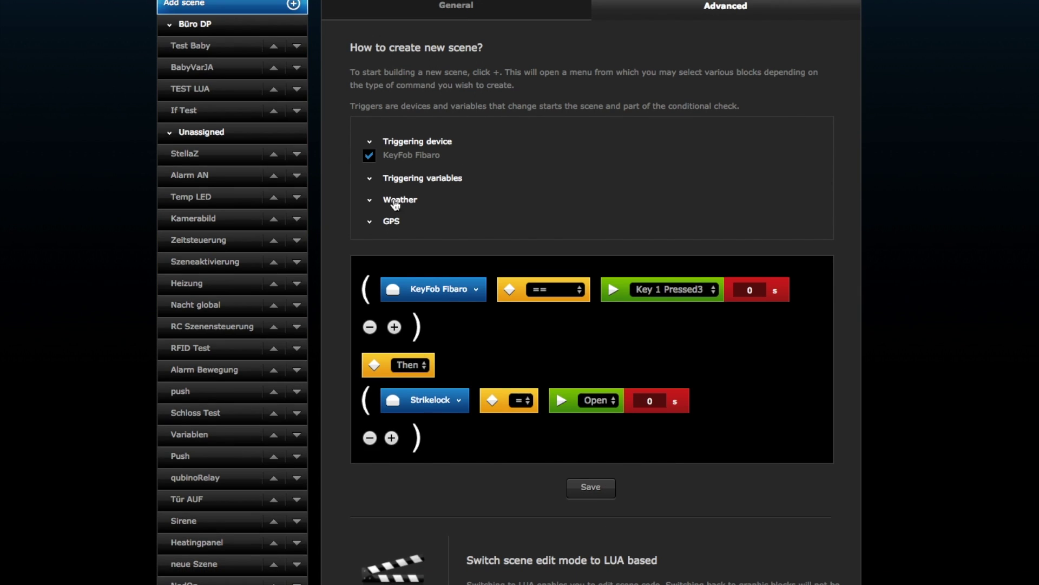